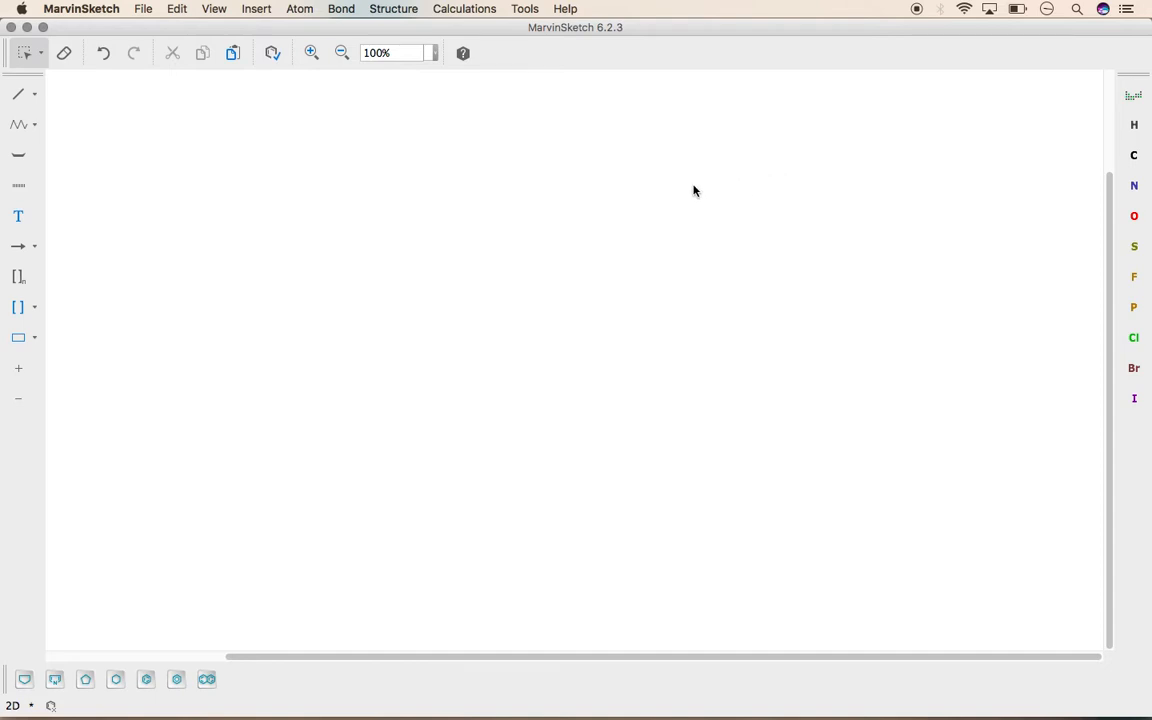
- Display the additional Chemical, Markush, Advanced Templates and 3D editing toolbars
left_click(214, 9)
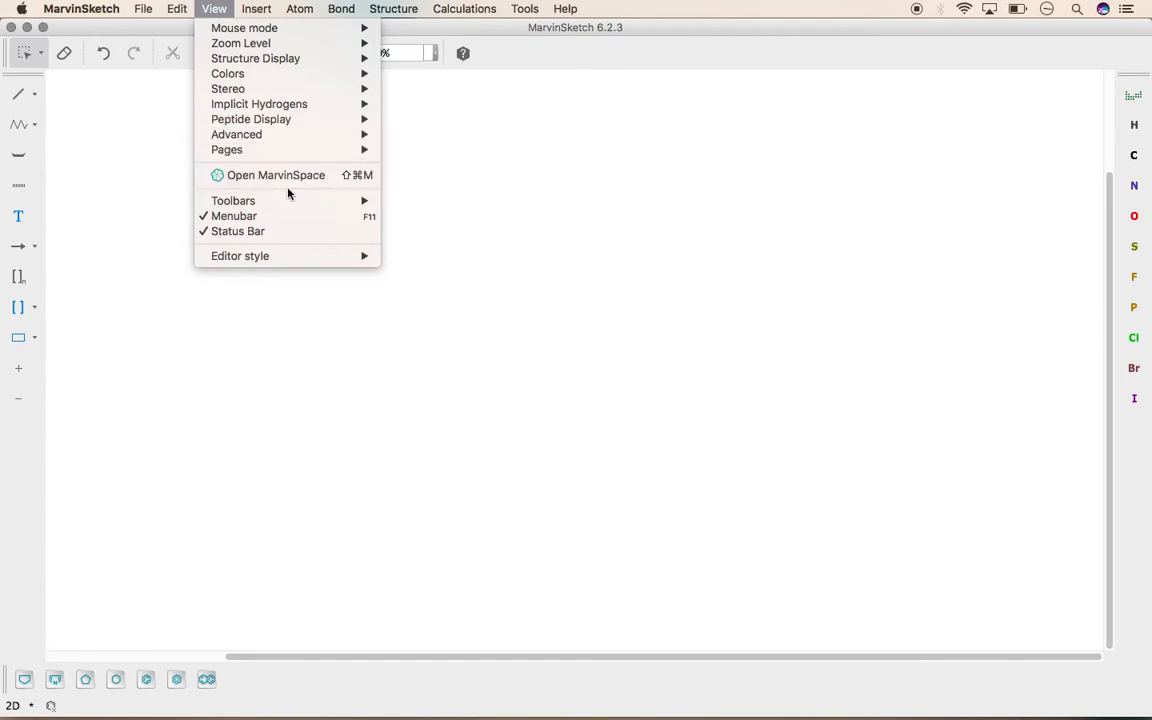
mouse_move(299, 205)
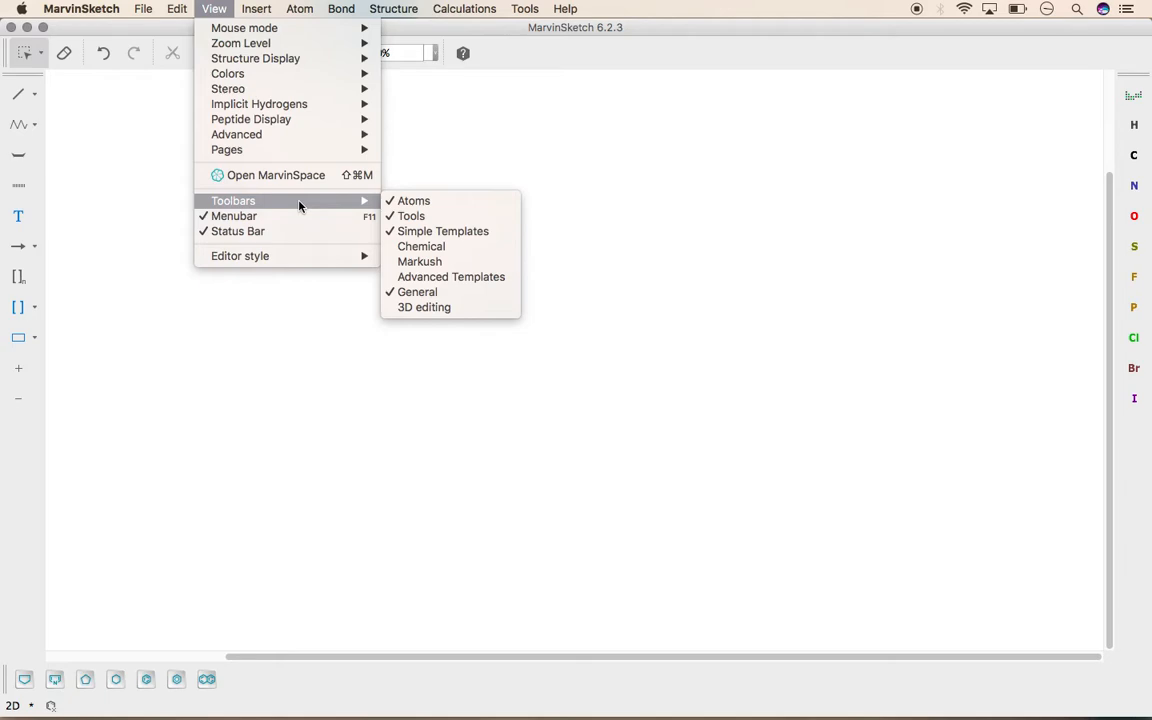
left_click(429, 250)
left_click(221, 11)
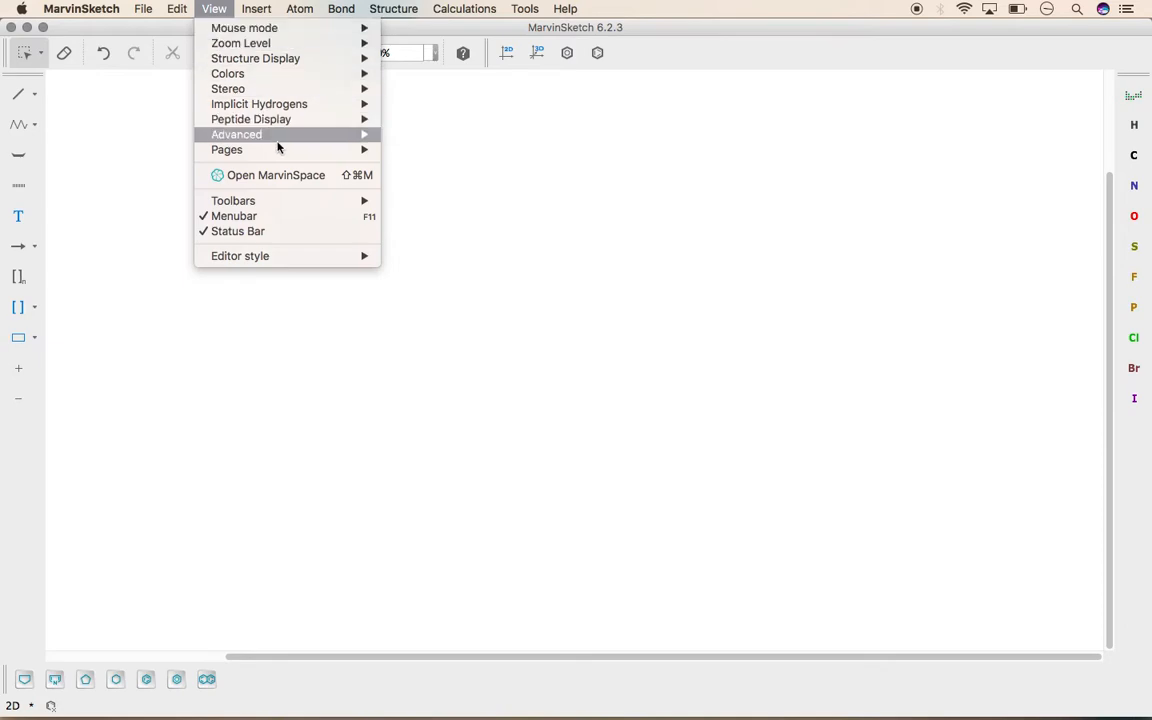
left_click(430, 260)
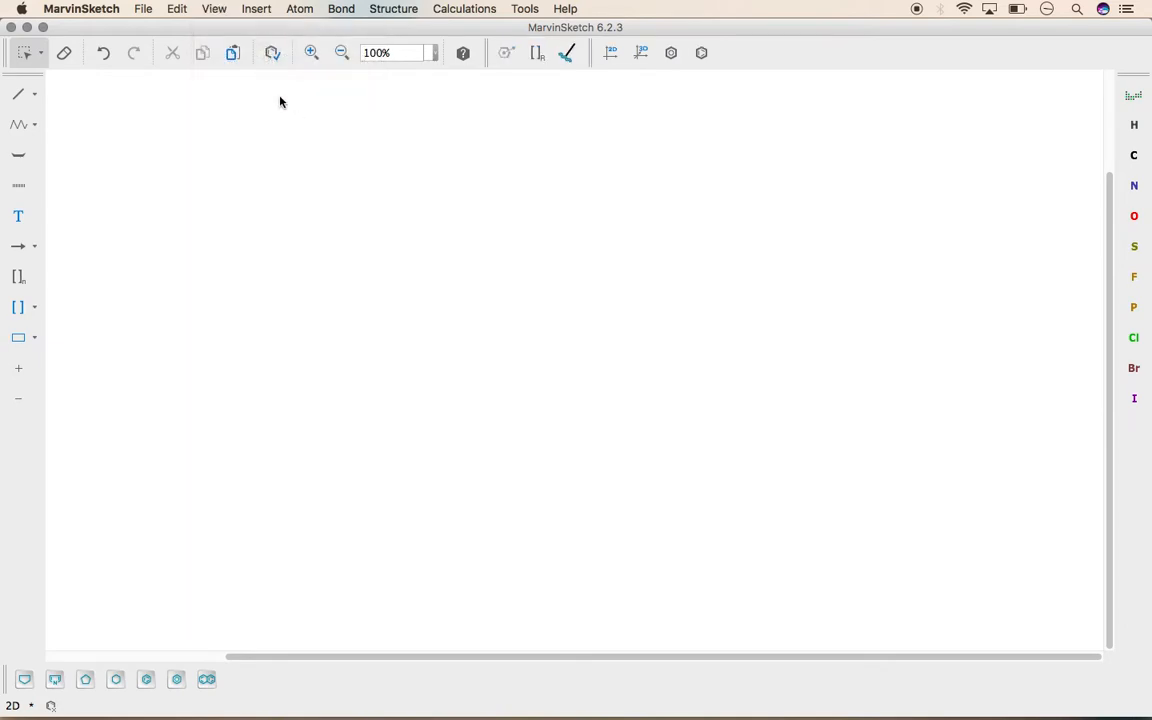
left_click(213, 9)
mouse_move(360, 201)
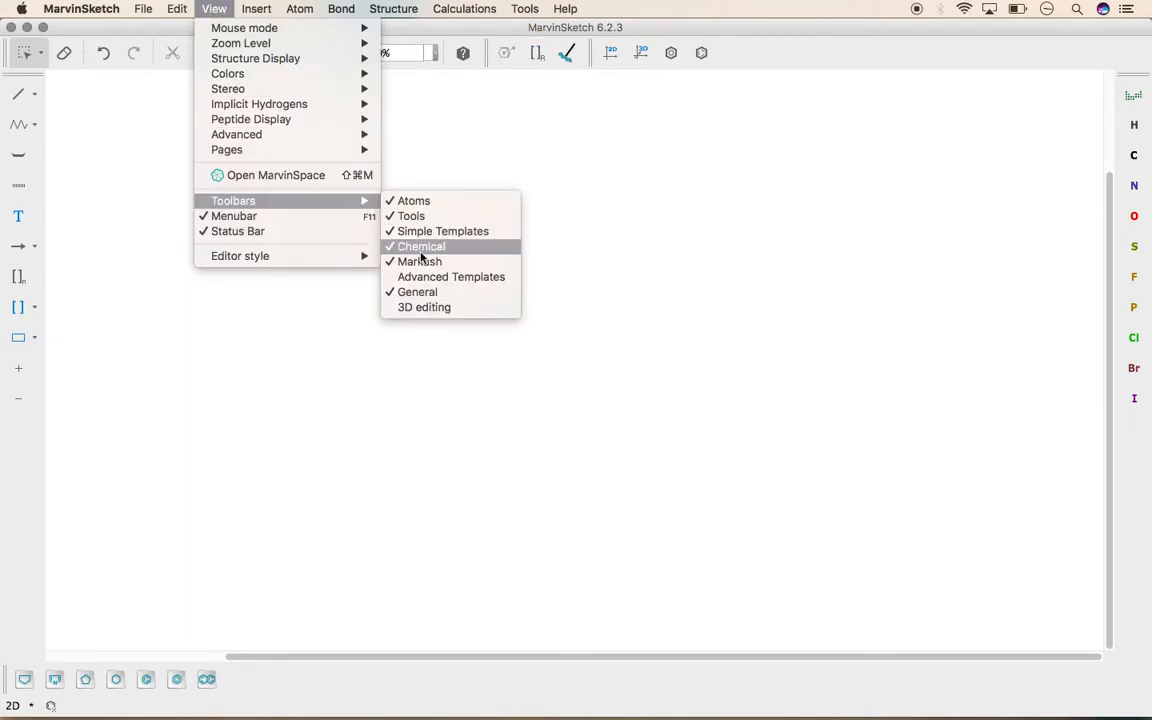
left_click(421, 282)
left_click(216, 9)
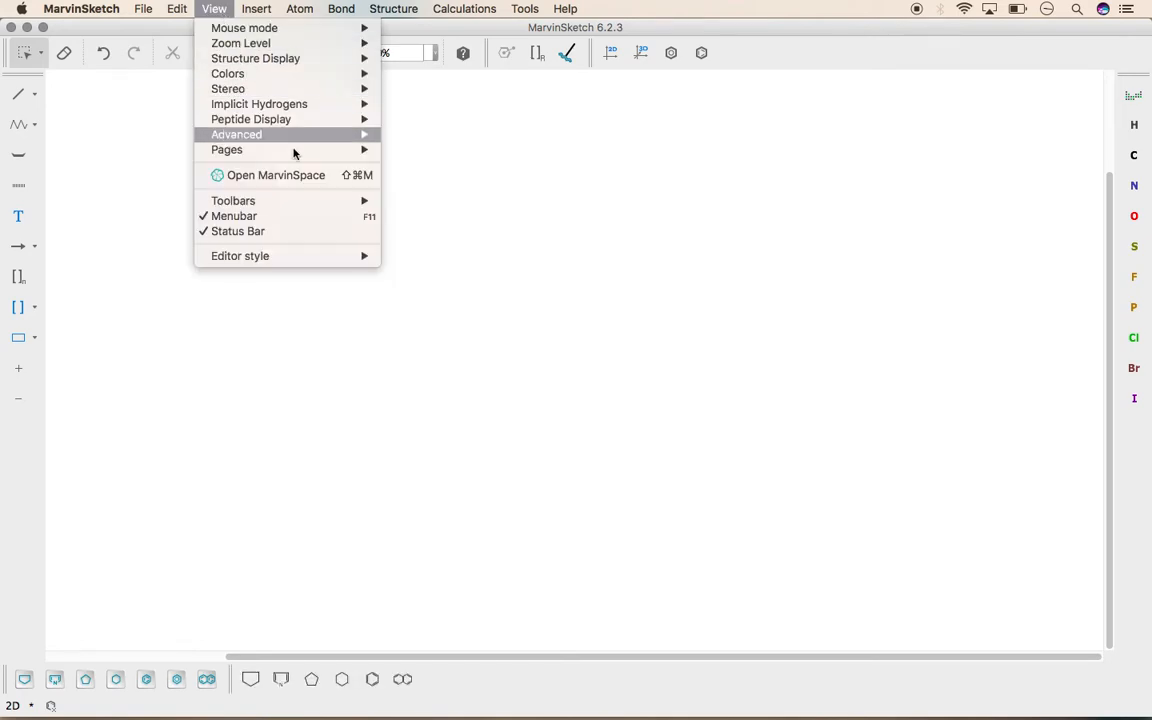
mouse_move(314, 205)
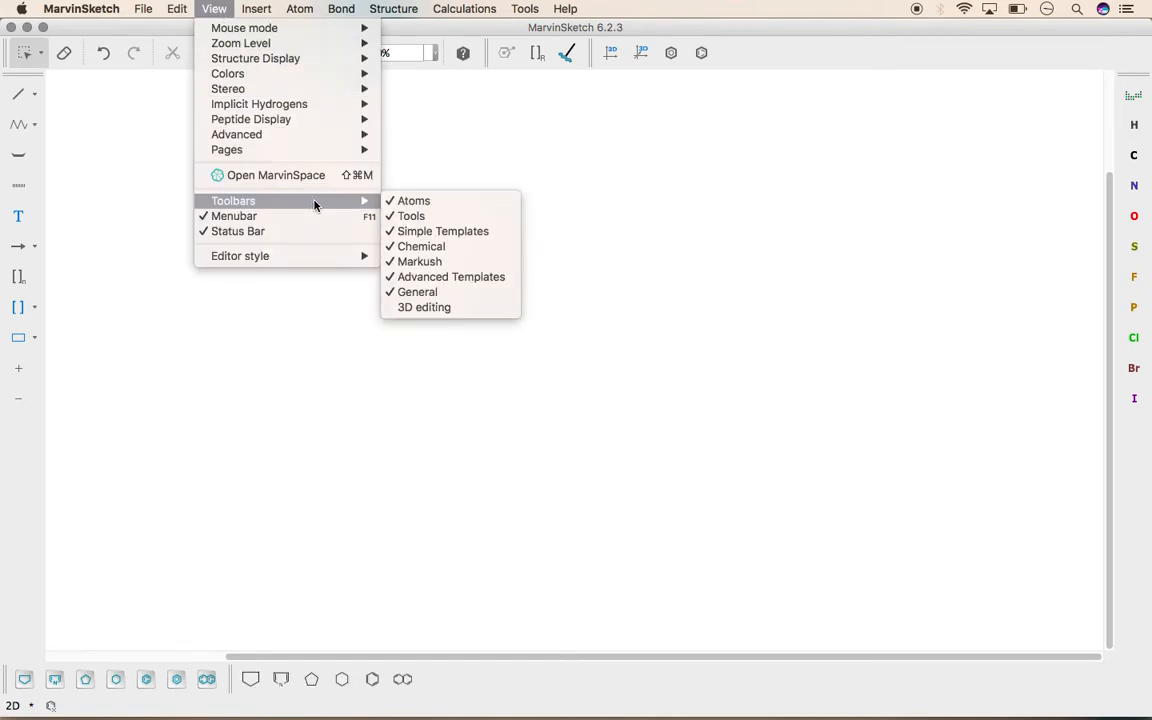
left_click(422, 308)
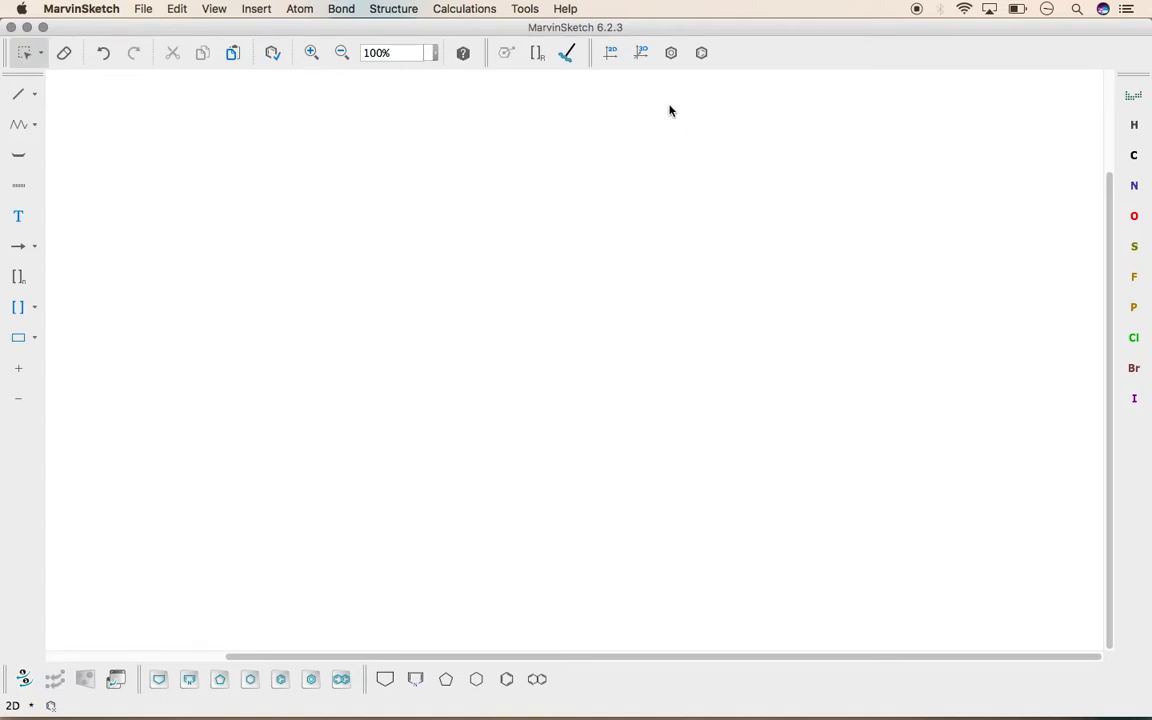
- Draw a single carbon–carbon bond on the empty canvas and set the zoom level to 200%
left_click(17, 100)
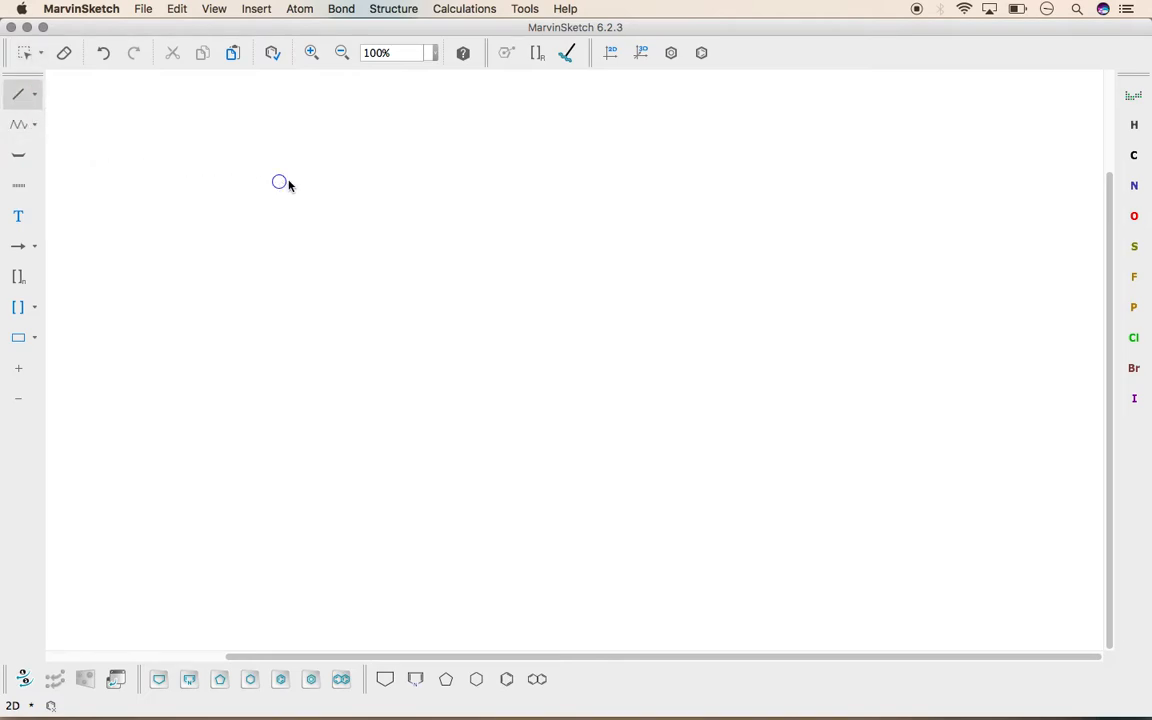
left_click(357, 185)
left_click(436, 55)
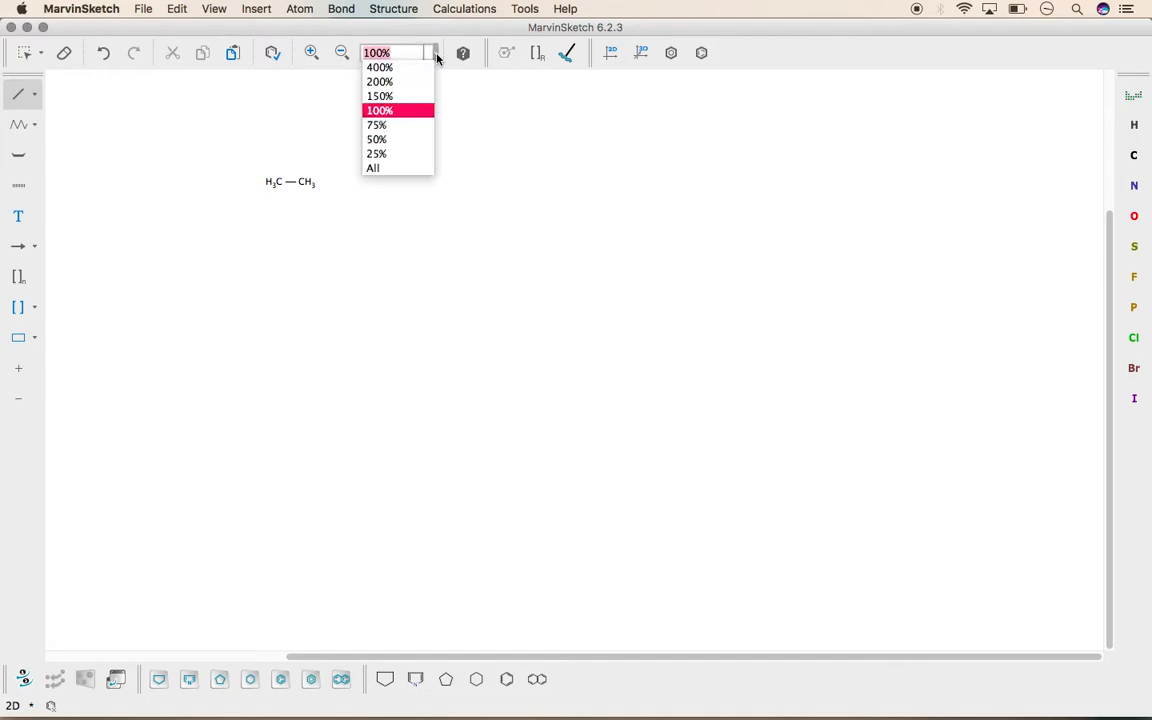
left_click(406, 83)
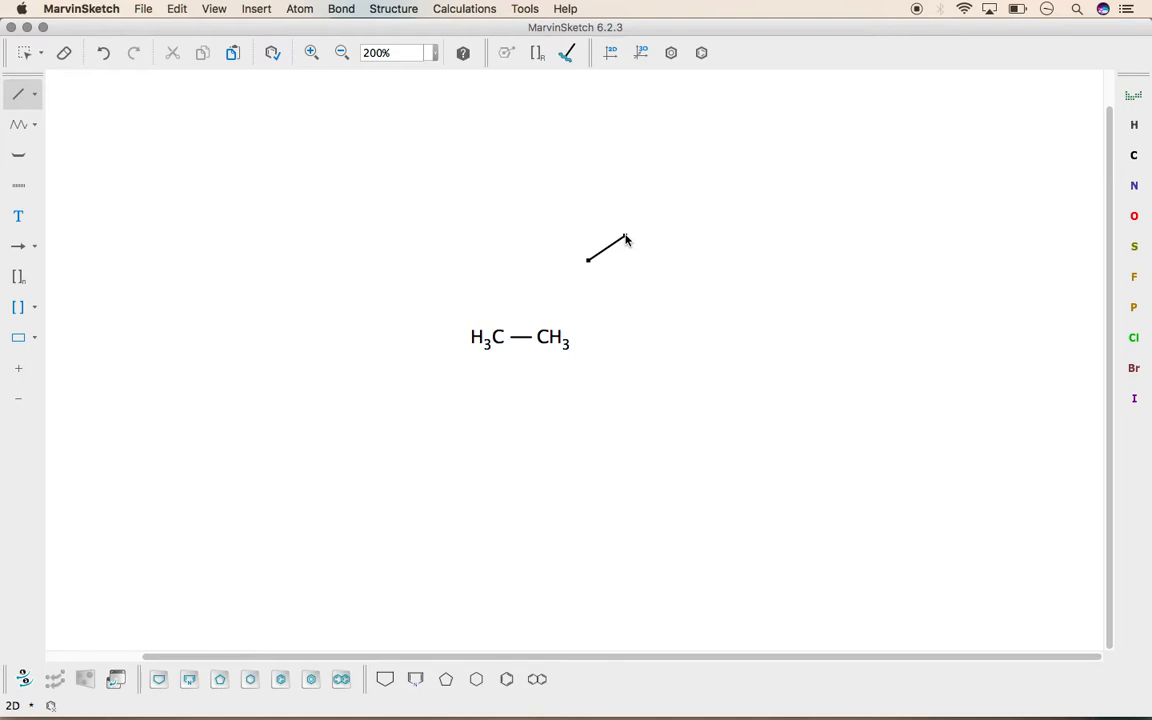
- Draw a second single bond above the existing molecule and extend it by one carbon into a straight propane chain
left_click(19, 95)
left_click(549, 199)
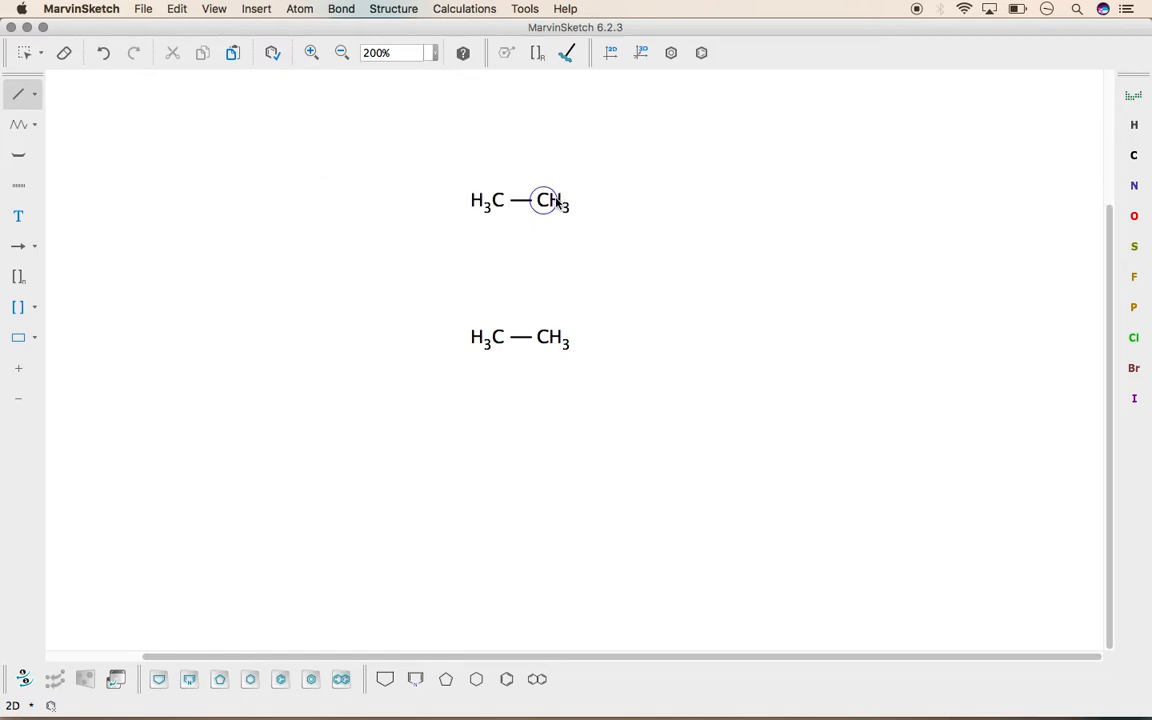
left_click(586, 199)
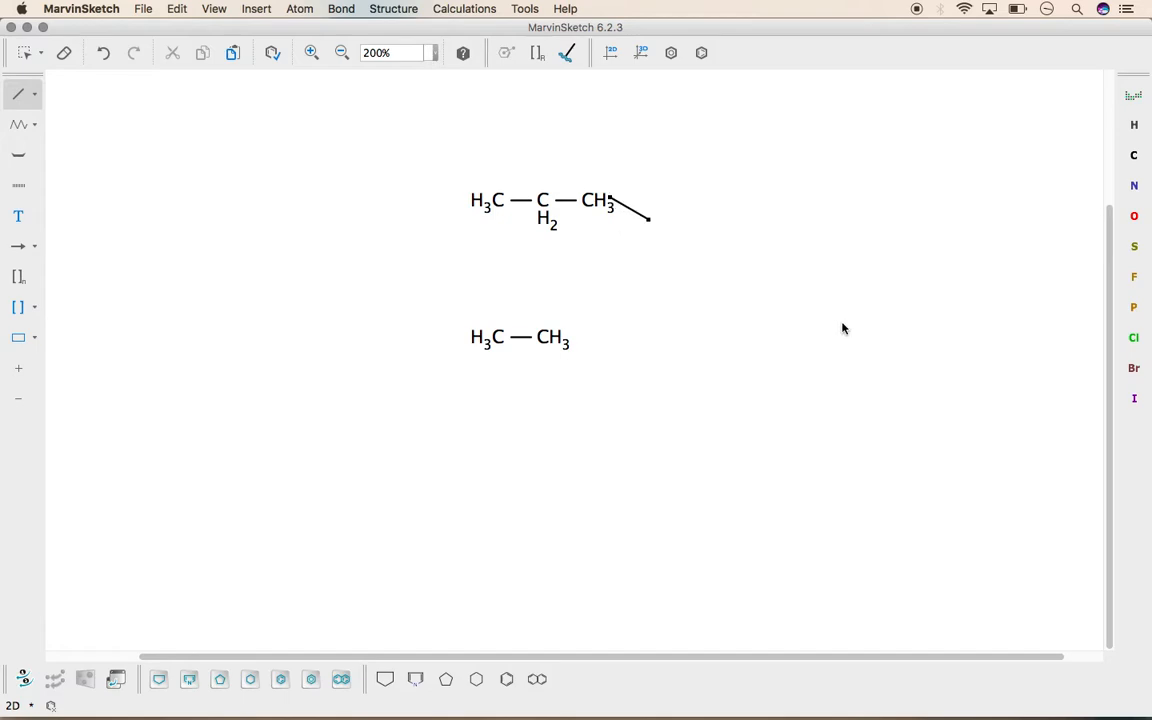
- Move the propane chain to the canvas's upper-left corner and place the ethane molecule just to its right
left_click(24, 52)
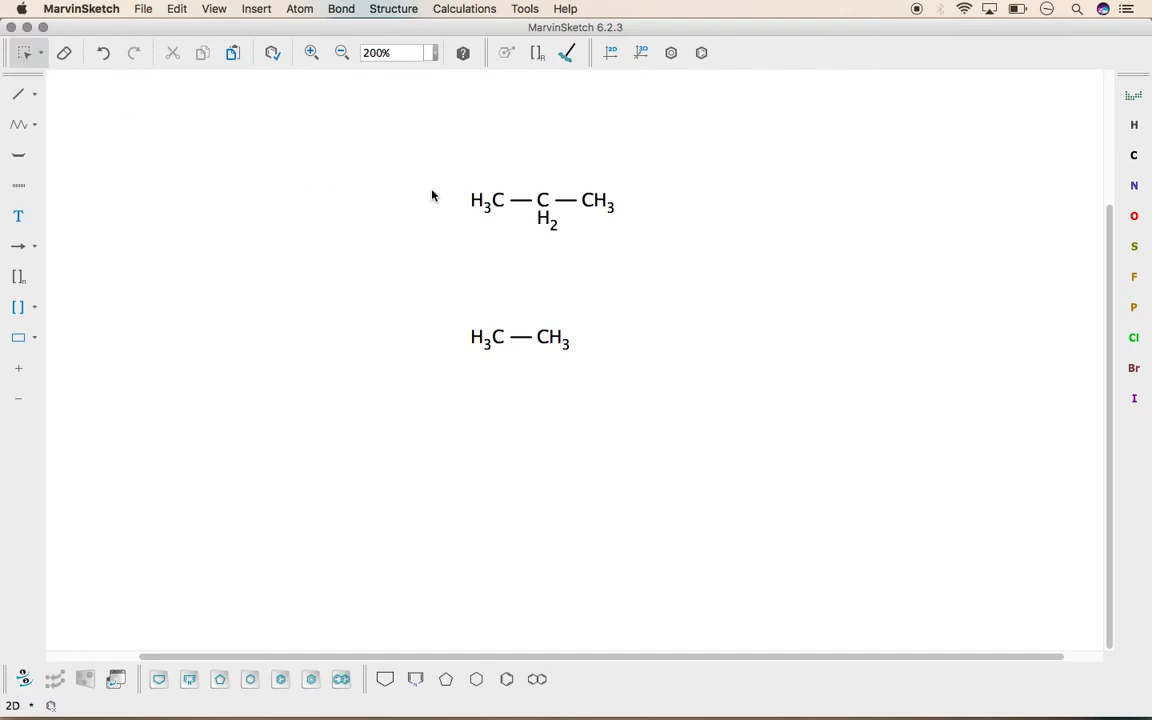
left_click_drag(445, 162, 670, 246)
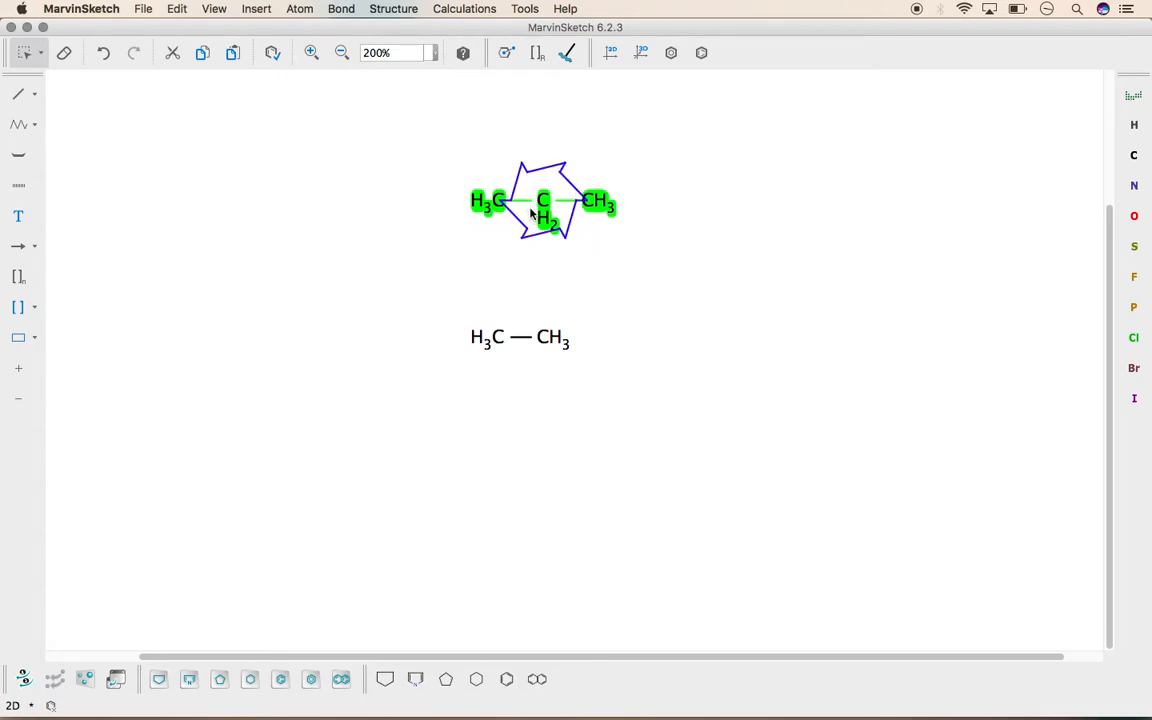
left_click_drag(529, 215, 160, 143)
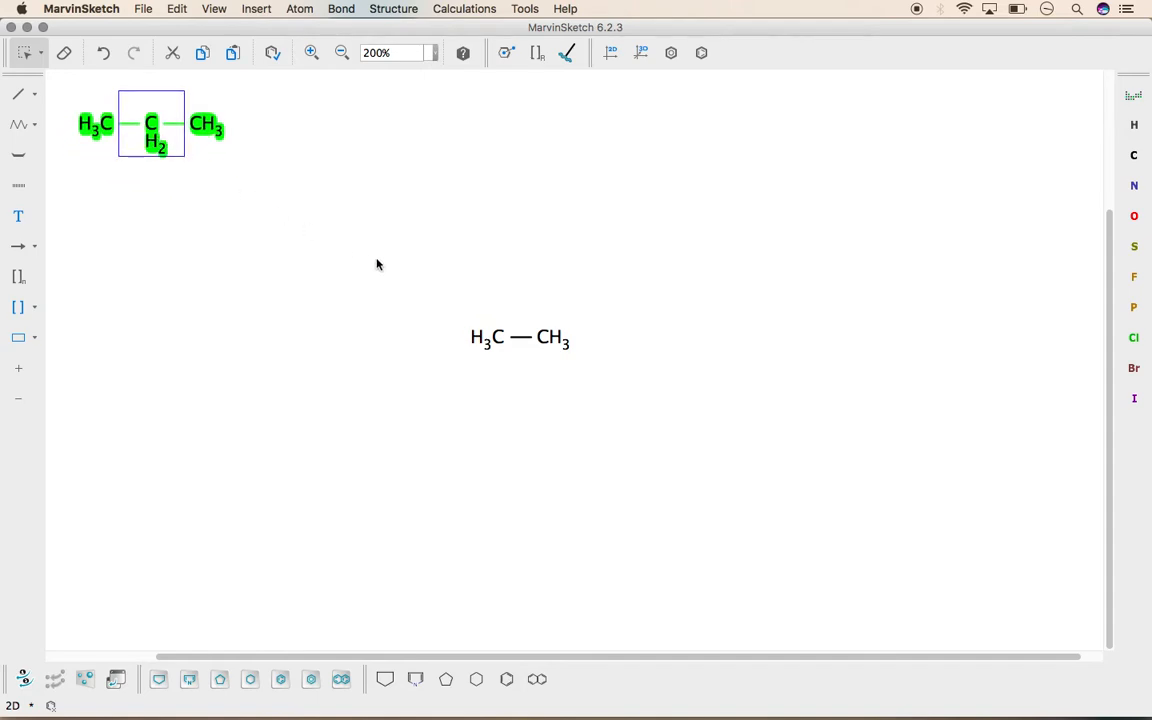
left_click(430, 268)
left_click_drag(433, 293, 625, 400)
left_click_drag(522, 337, 298, 123)
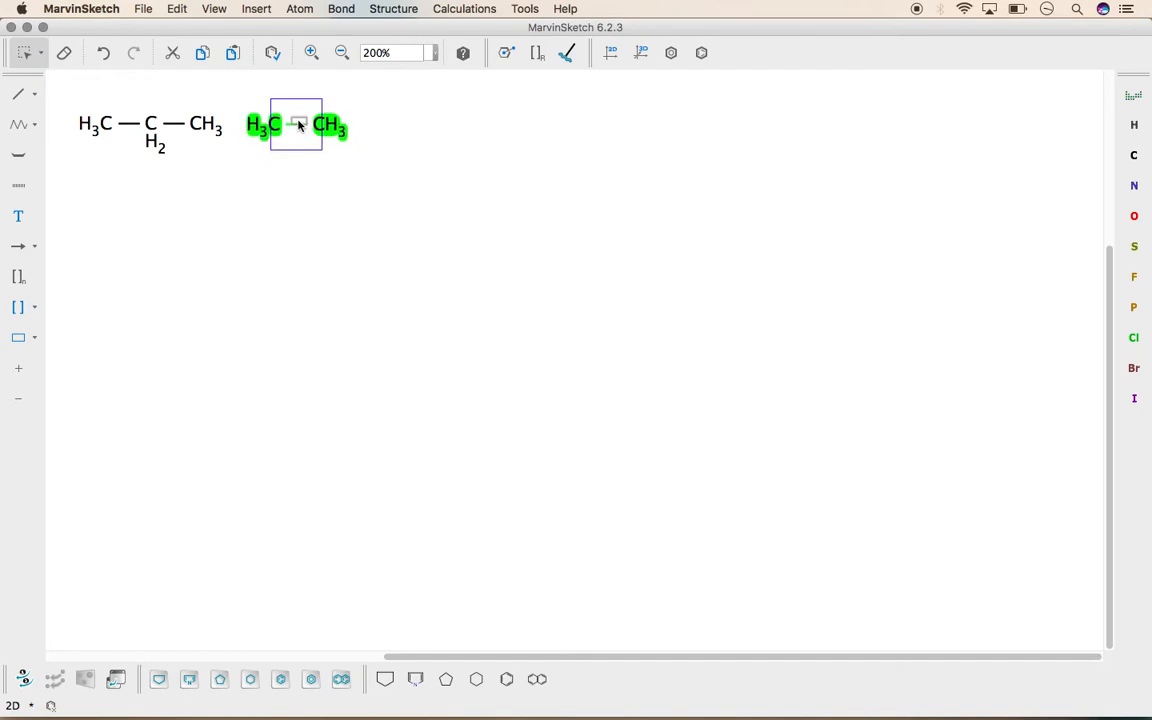
left_click(410, 150)
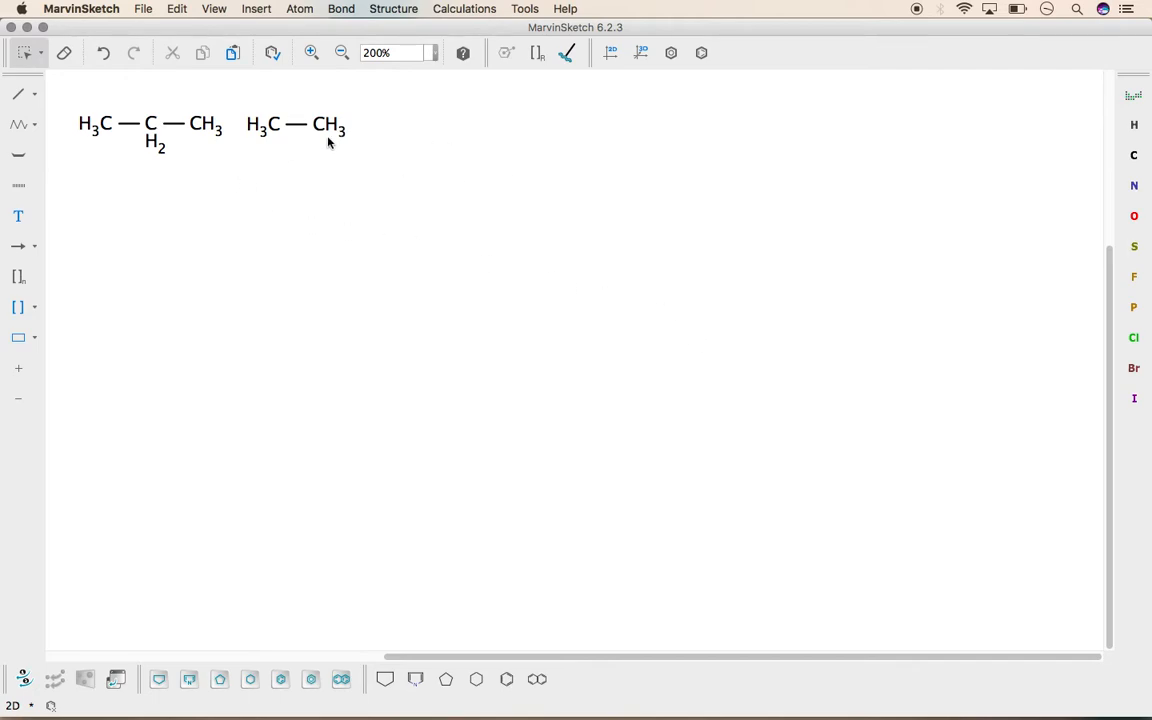
- Erase both the propane and ethane molecules from the canvas
left_click_drag(72, 89, 391, 188)
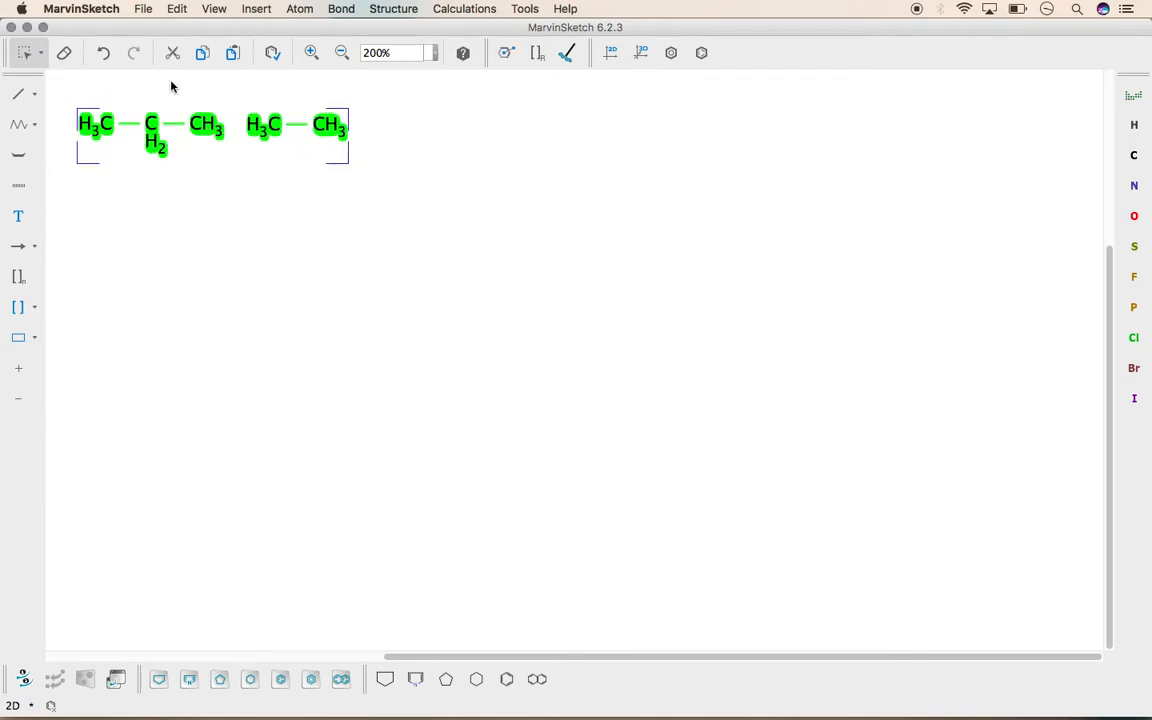
left_click(65, 55)
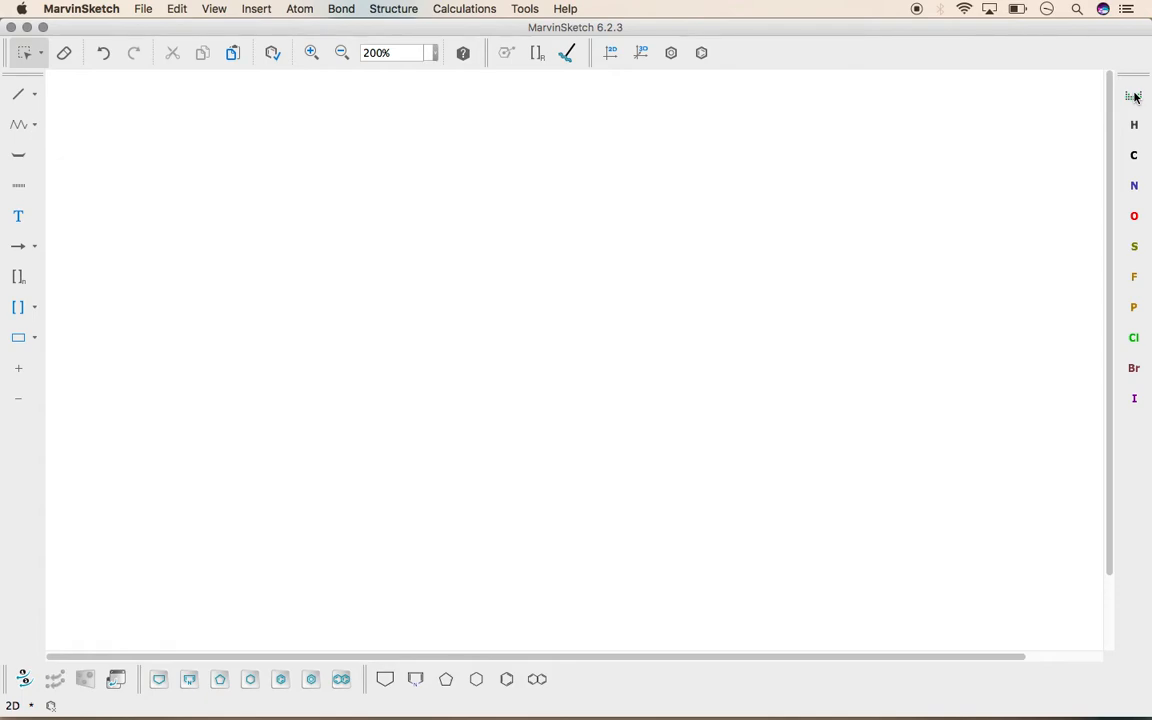
- Draw methane as a carbon atom with four explicit hydrogens bonded above, below and on both sides
left_click(1134, 155)
left_click(576, 198)
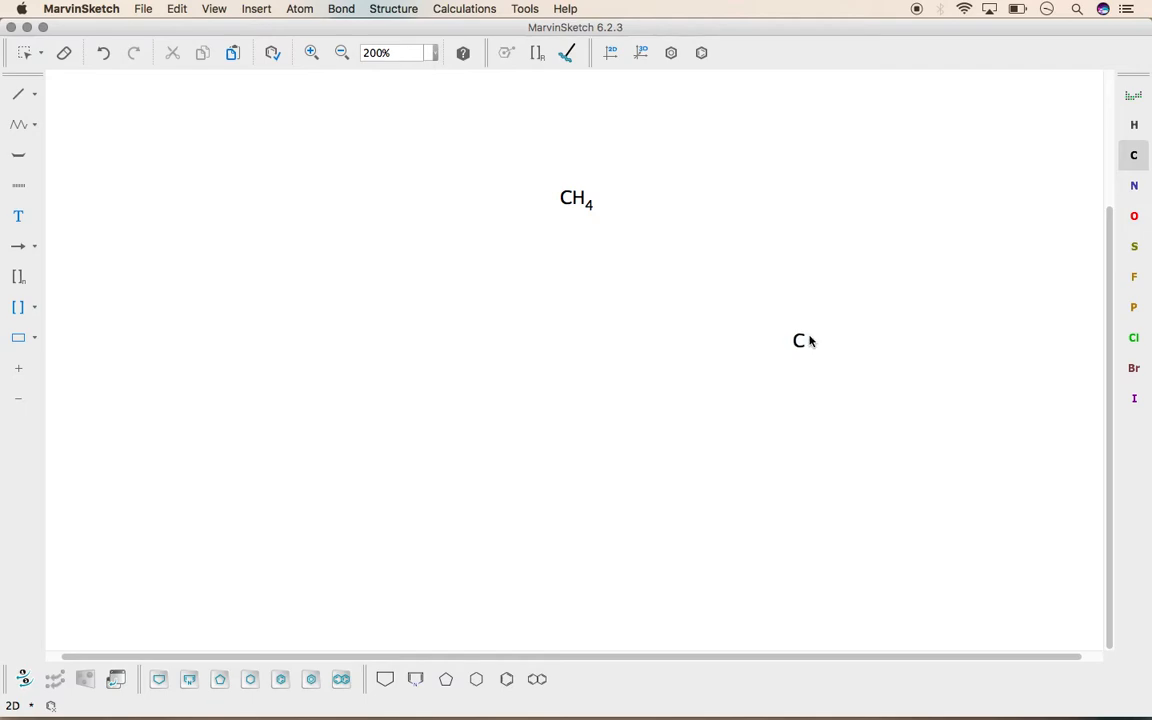
left_click(1135, 127)
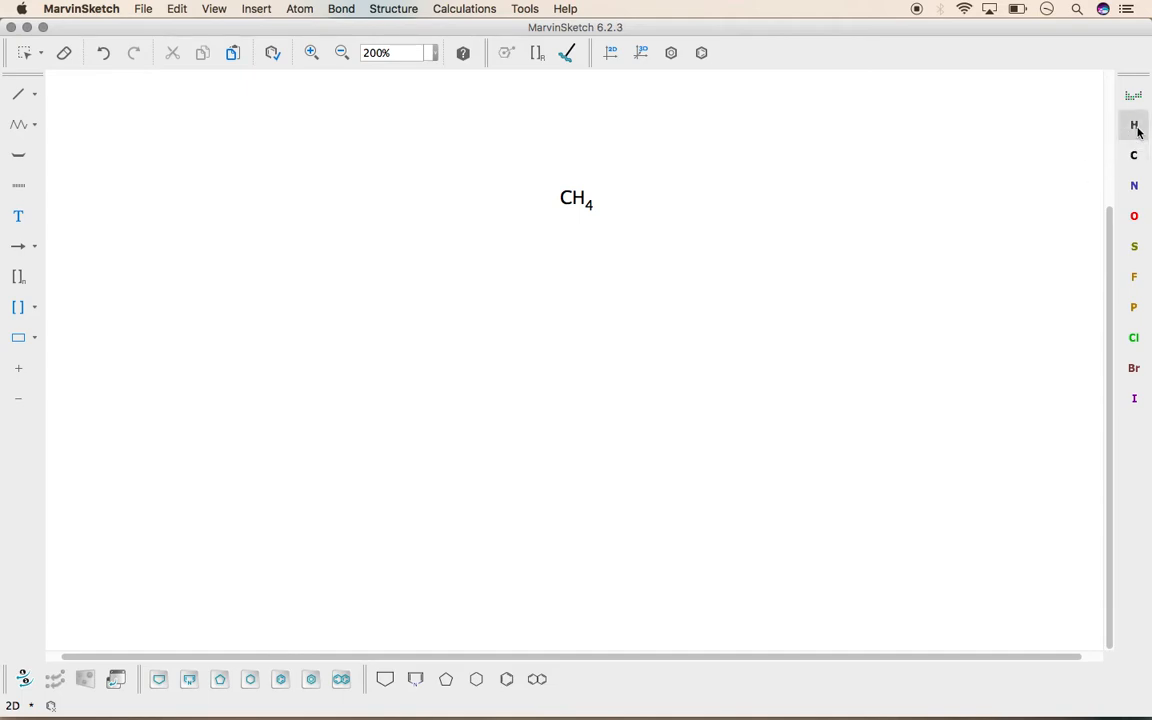
left_click_drag(570, 205, 566, 242)
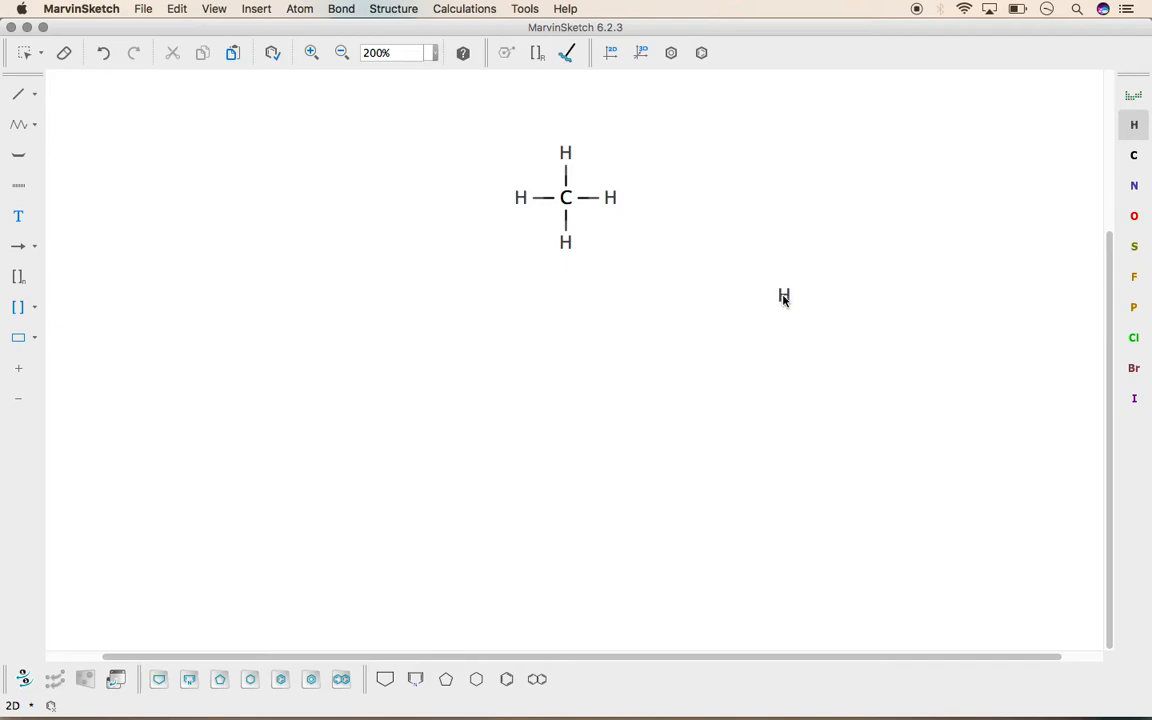
- Draw a two-carbon molecule to the right of methane and make its carbon–carbon bond double
left_click(1139, 157)
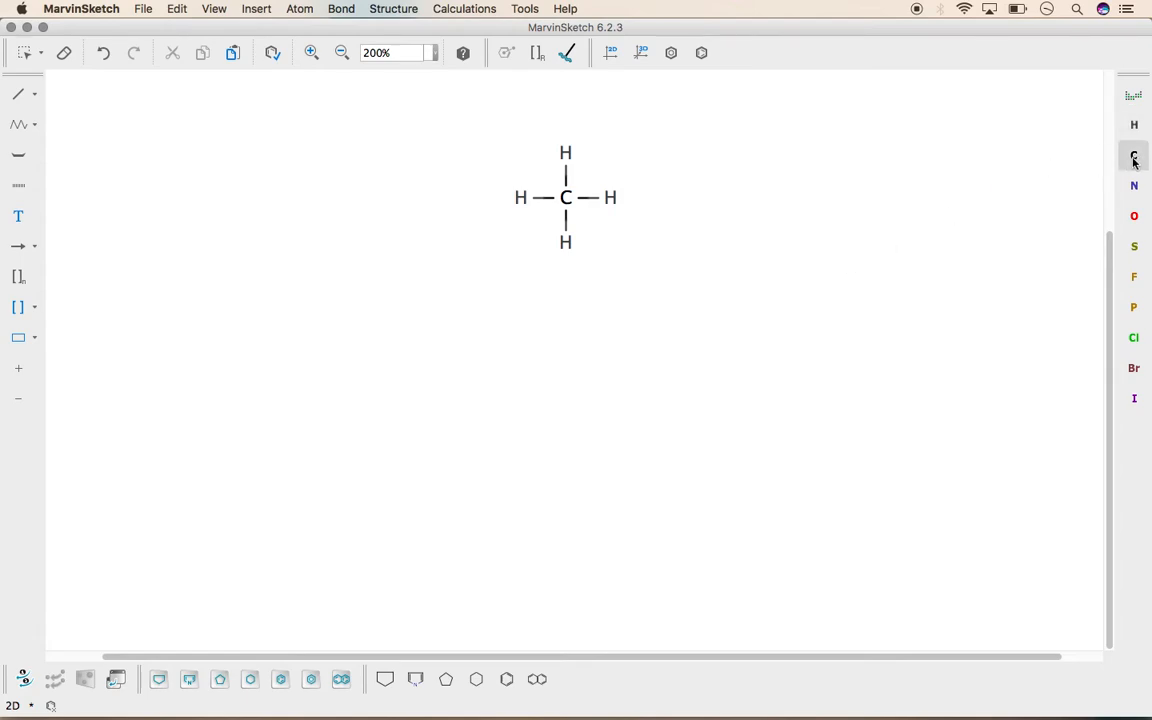
left_click(796, 183)
left_click_drag(796, 183, 850, 183)
left_click(812, 188)
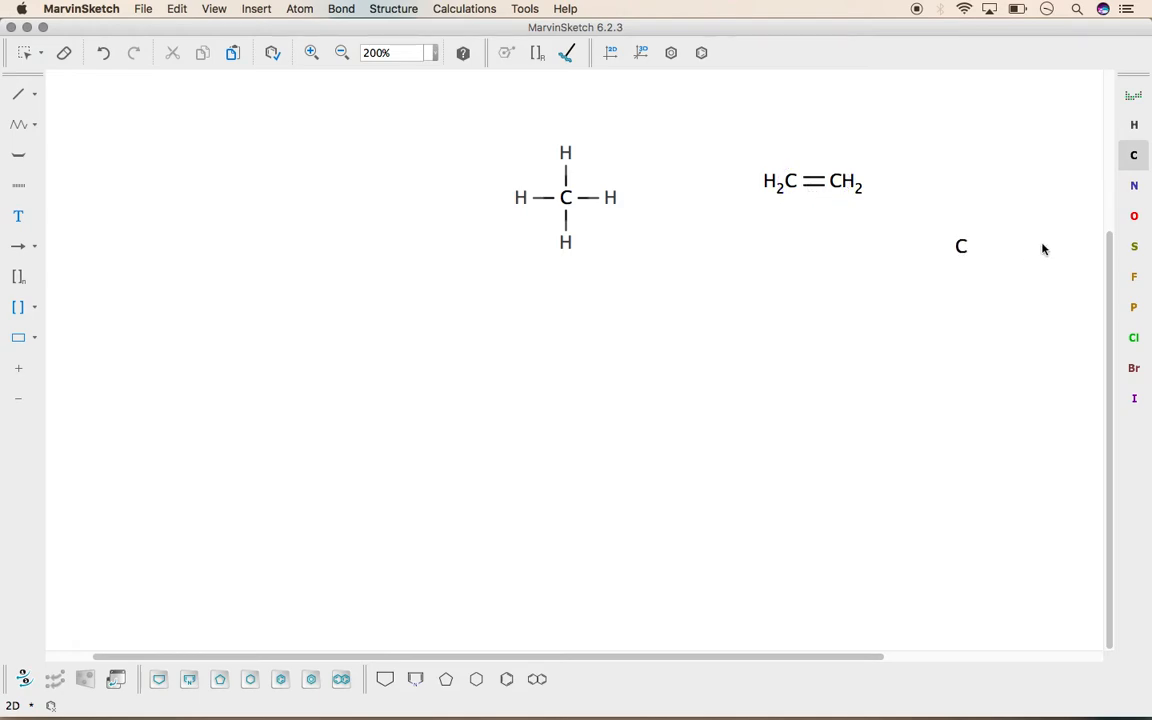
- Draw another two-carbon molecule below the double-bonded one and make its carbon–carbon bond triple
left_click(787, 259)
left_click_drag(792, 258, 903, 253)
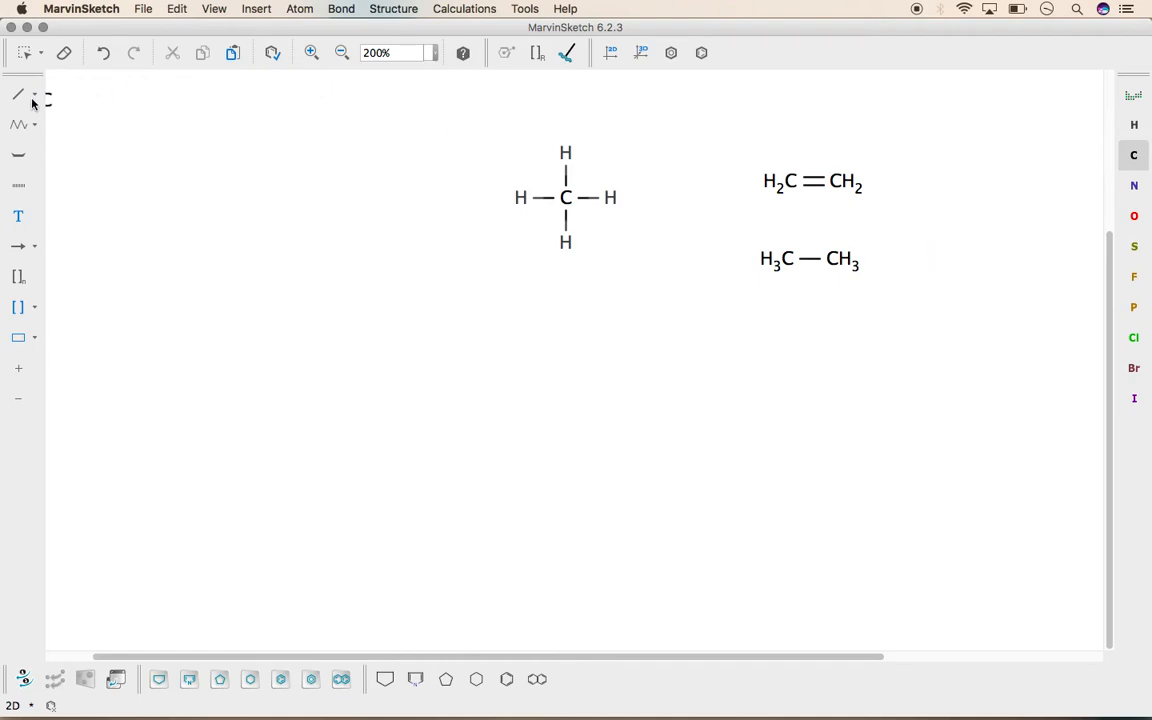
left_click(812, 265)
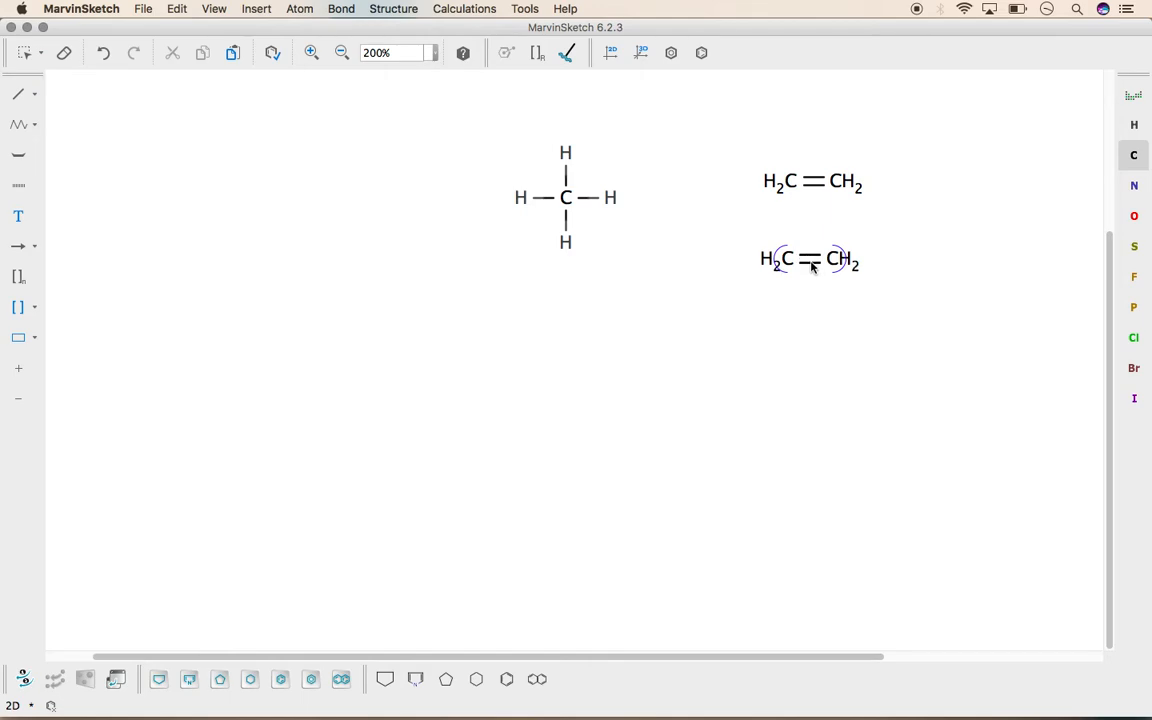
left_click(810, 260)
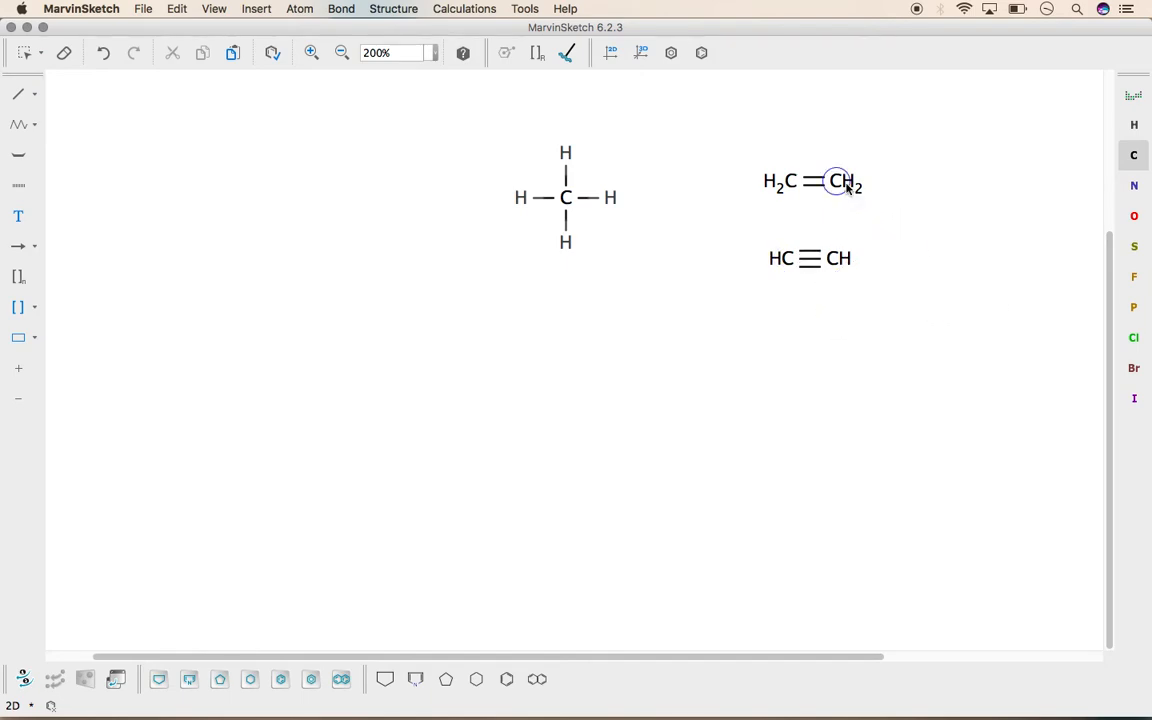
- Add two explicit hydrogens to each double-bonded carbon and one to each triple-bonded carbon
left_click(1134, 126)
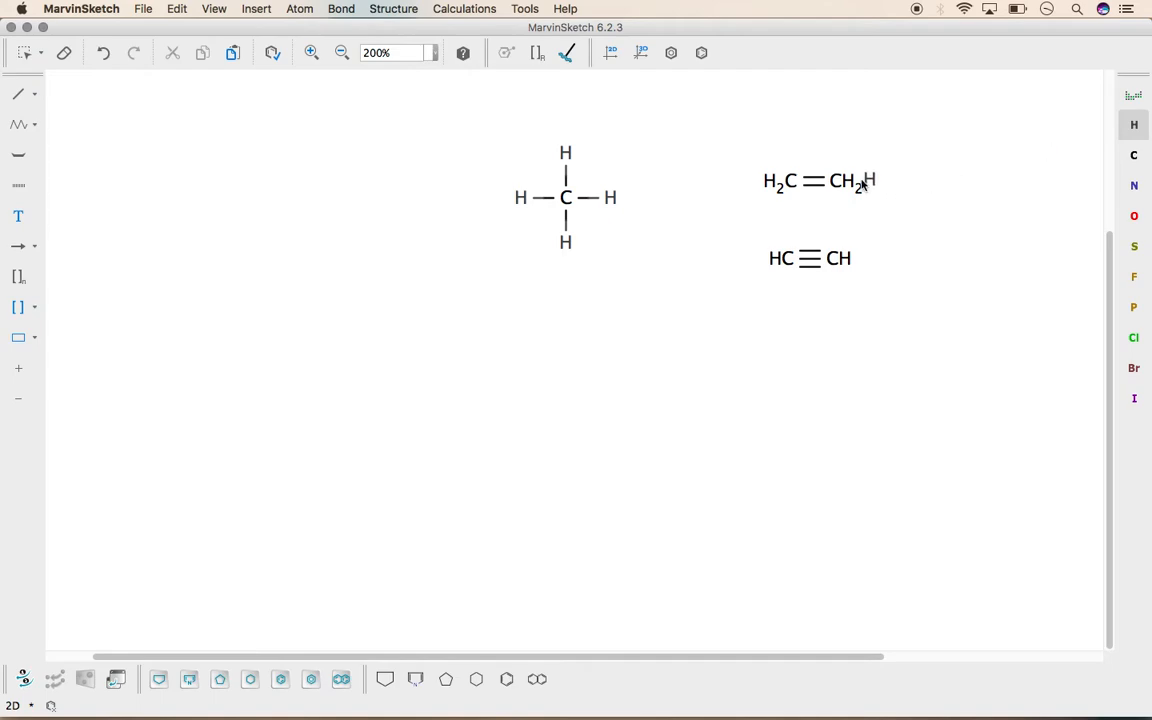
left_click_drag(838, 180, 882, 206)
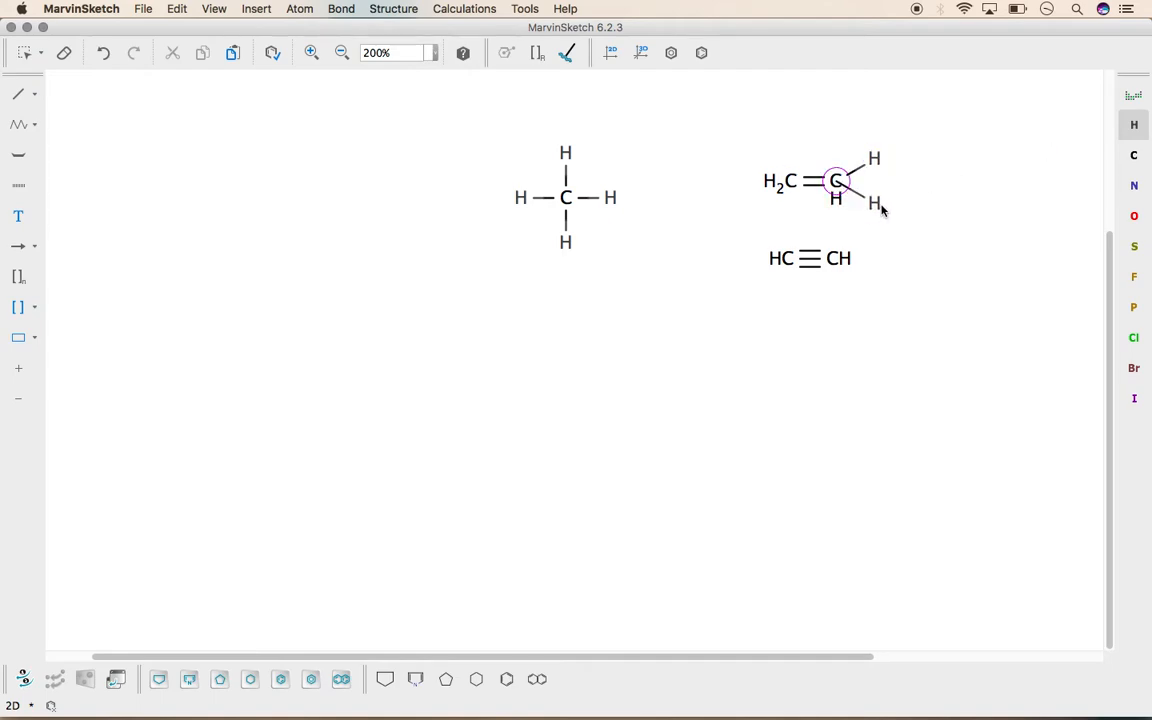
left_click_drag(790, 181, 753, 158)
left_click_drag(790, 181, 753, 203)
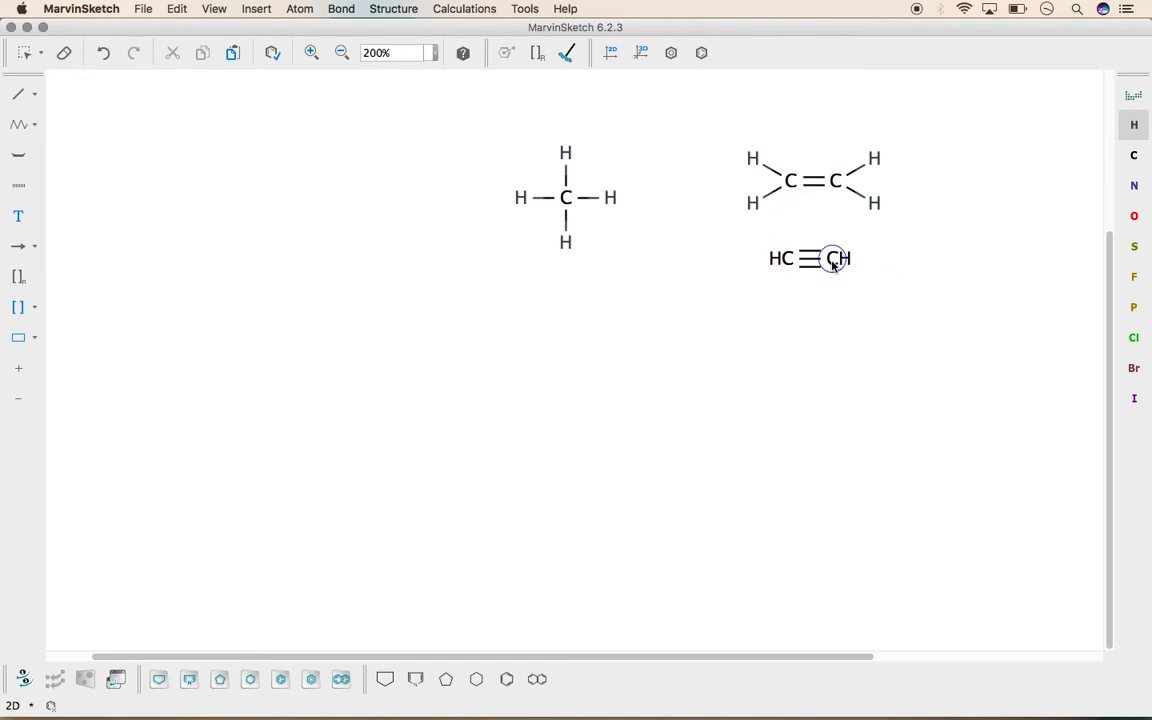
left_click_drag(833, 259, 880, 262)
left_click_drag(781, 259, 741, 259)
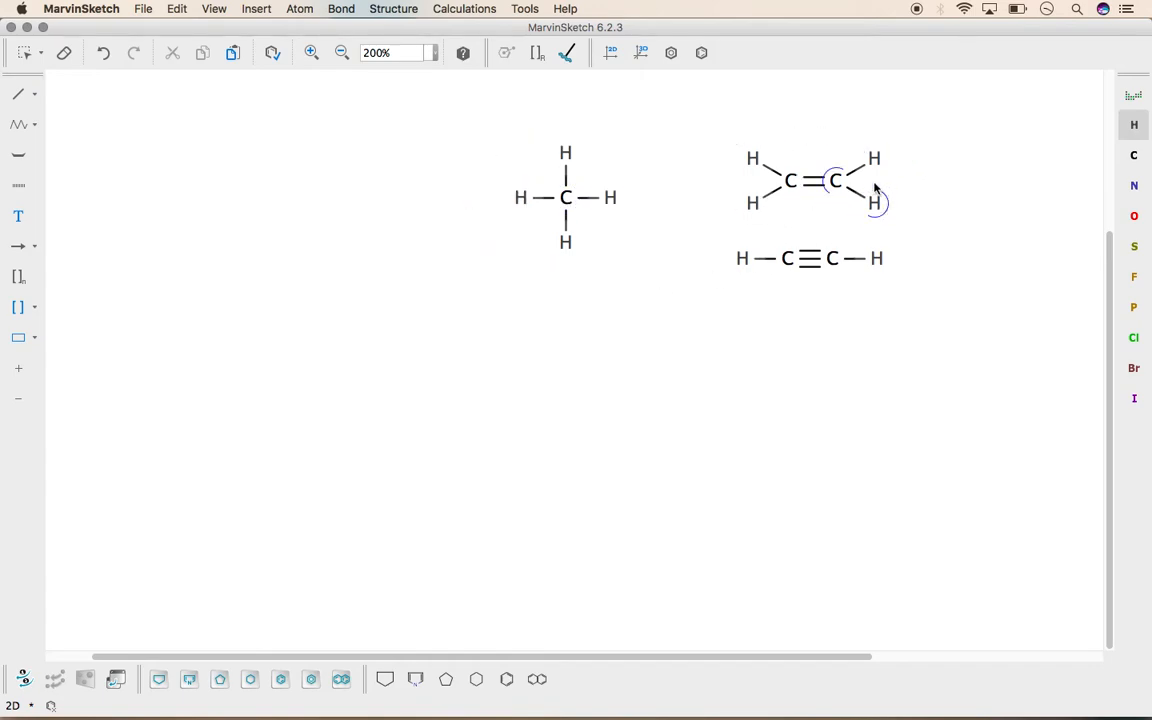
- Draw a straight three-carbon chain below the triple-bonded molecule and make both of its bonds double
left_click(1134, 155)
left_click(779, 324)
left_click_drag(779, 324, 880, 325)
left_click(848, 324)
left_click(804, 330)
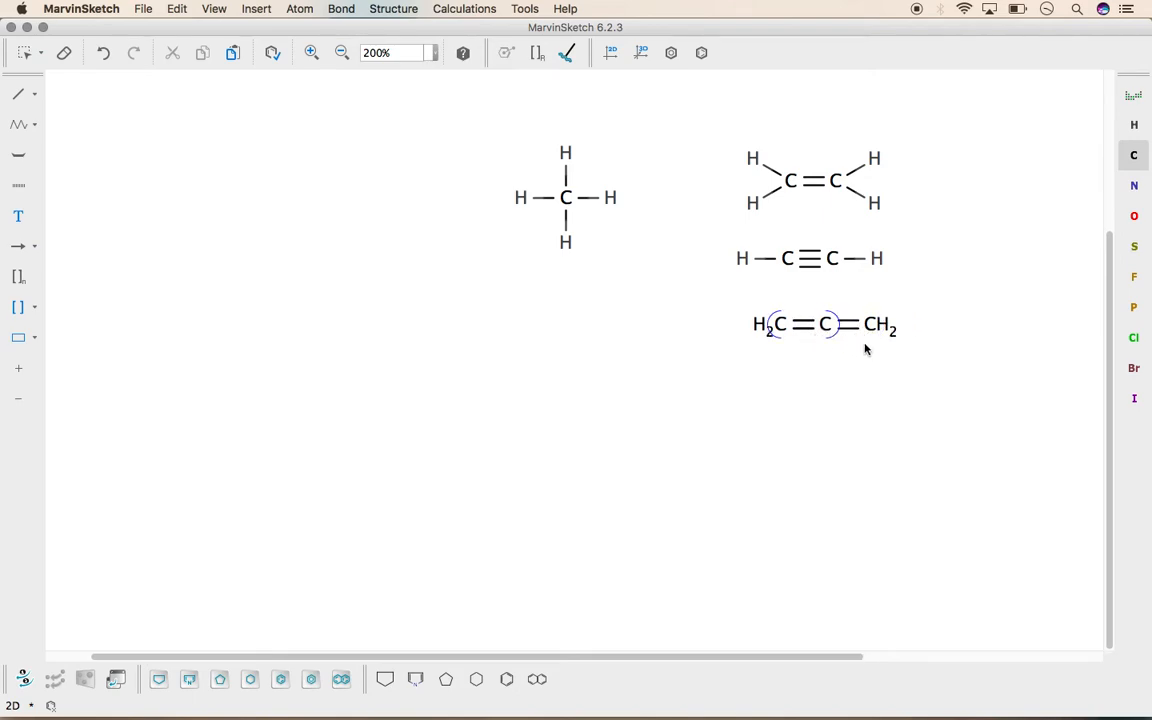
- Add two explicit hydrogens to each end carbon of the three-carbon chain
left_click(1134, 124)
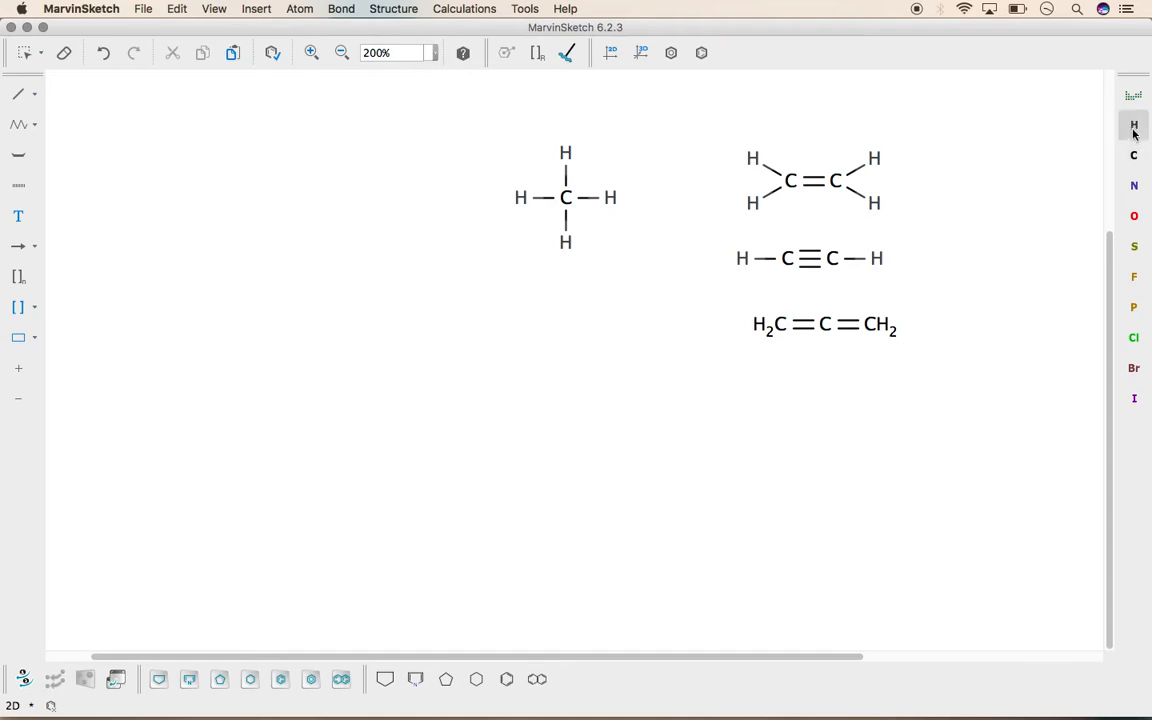
left_click(873, 324)
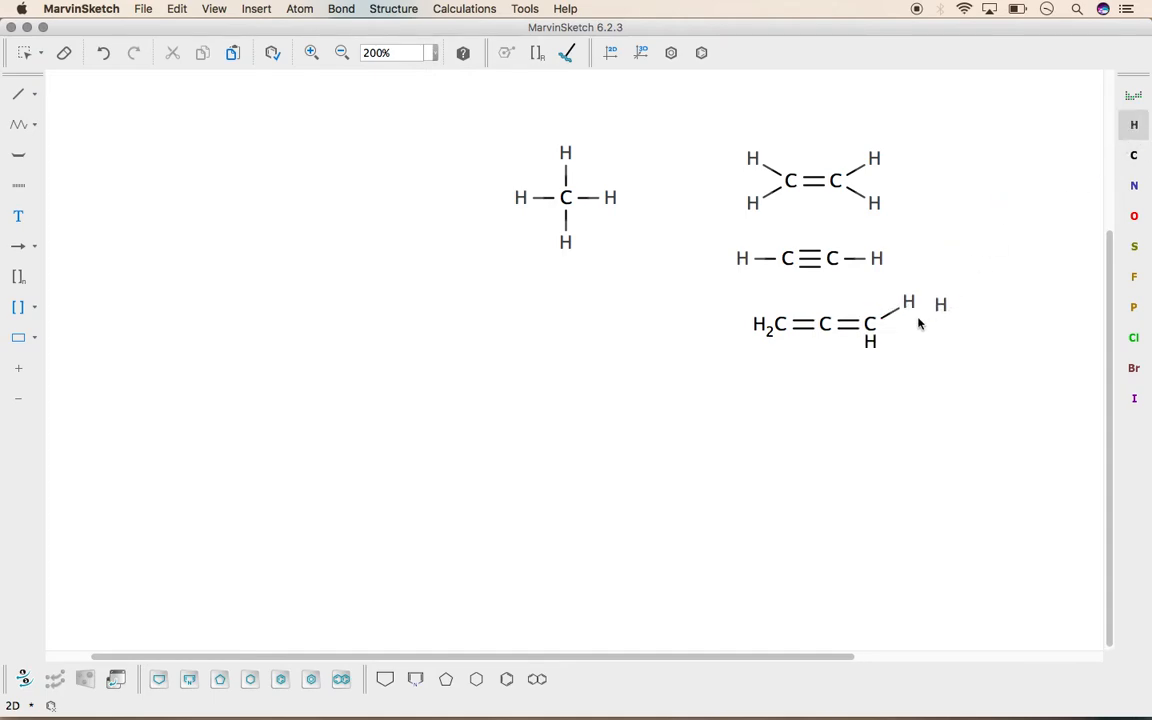
left_click_drag(875, 330, 921, 352)
left_click_drag(777, 324, 741, 346)
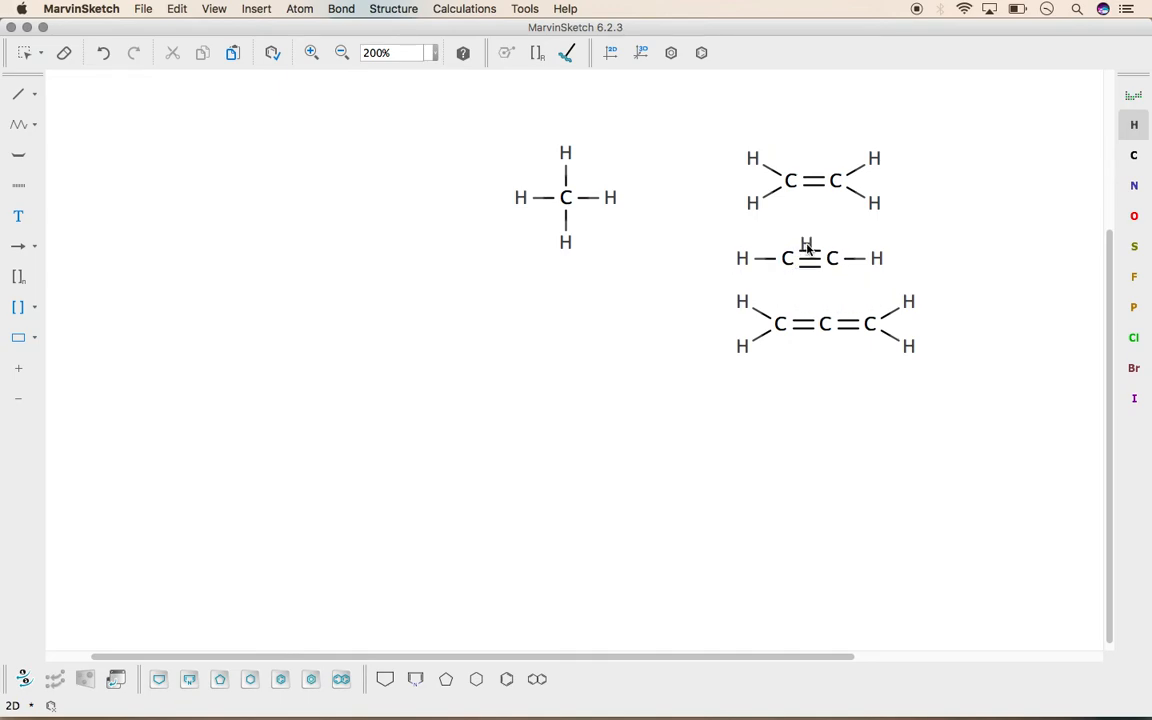
- Draw a straight four-carbon chain of single bonds below and left of methane, plus a separate two-carbon molecule beside it
left_click(22, 97)
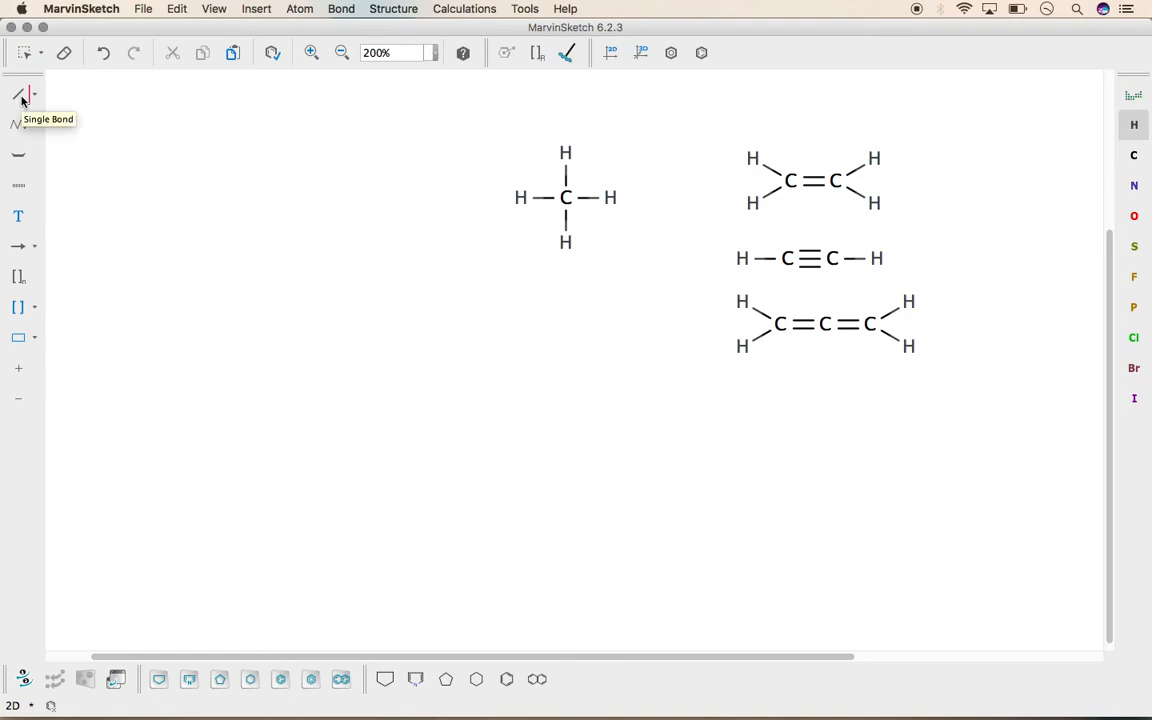
left_click(366, 307)
left_click(562, 315)
left_click(411, 308)
left_click(456, 308)
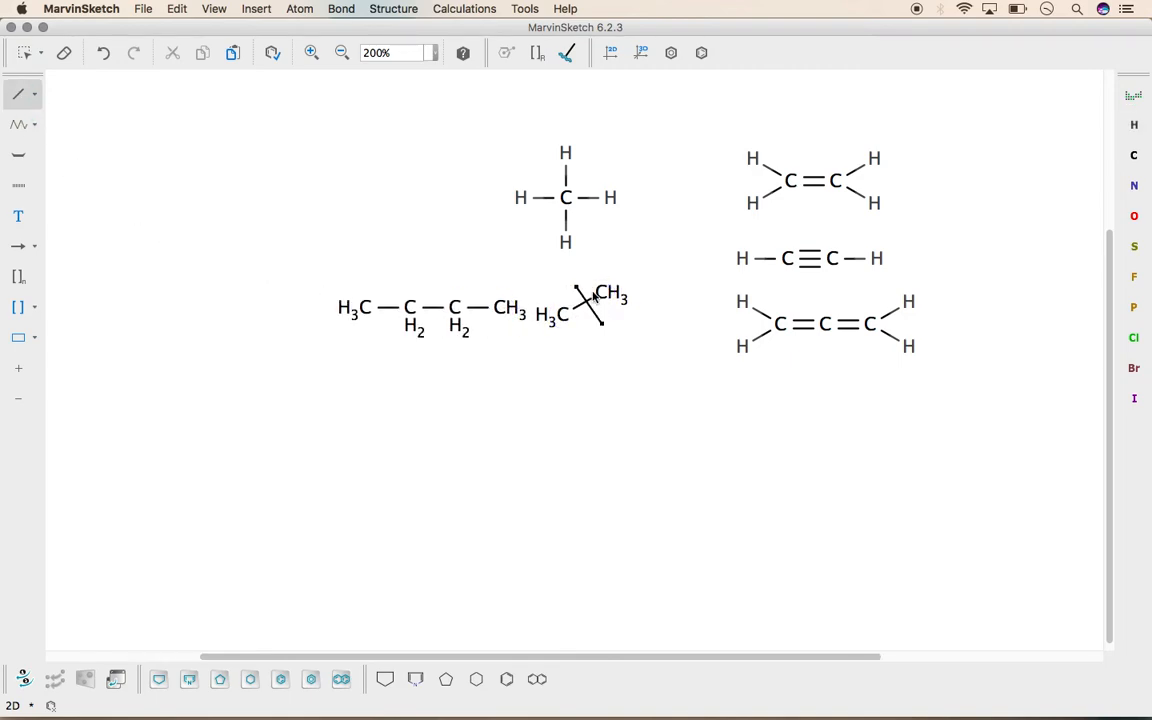
- Delete the separate two-carbon molecule beside the four-carbon chain
left_click(23, 57)
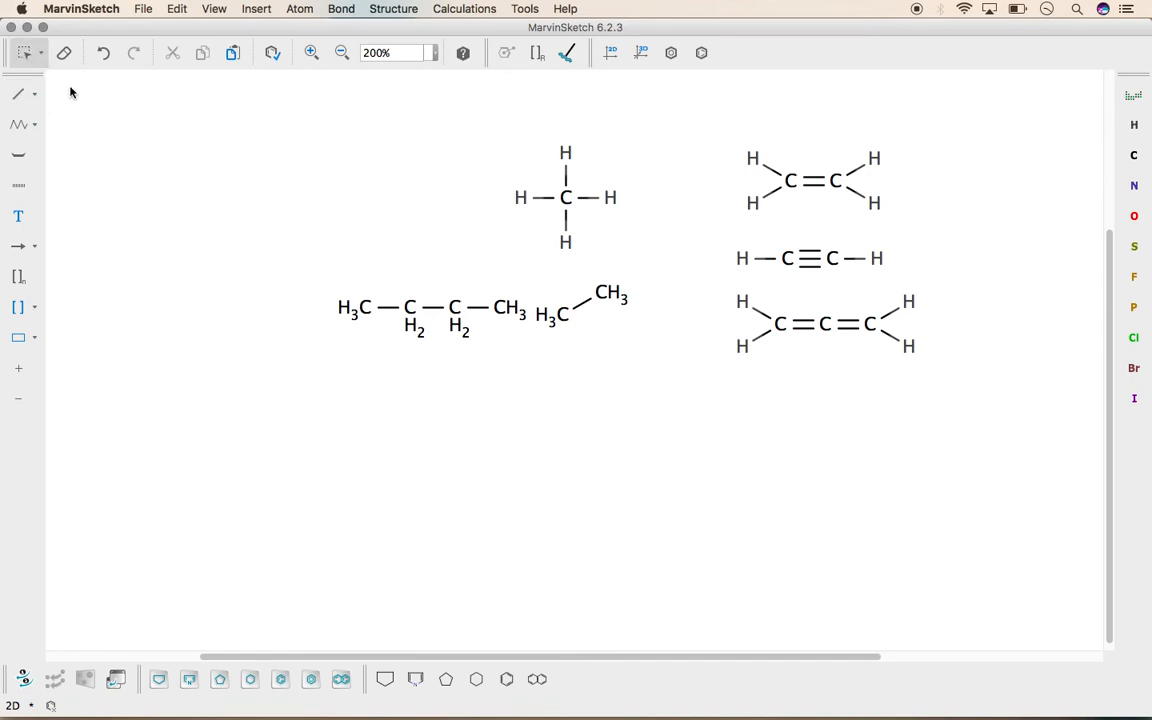
left_click_drag(535, 270, 645, 341)
left_click(64, 54)
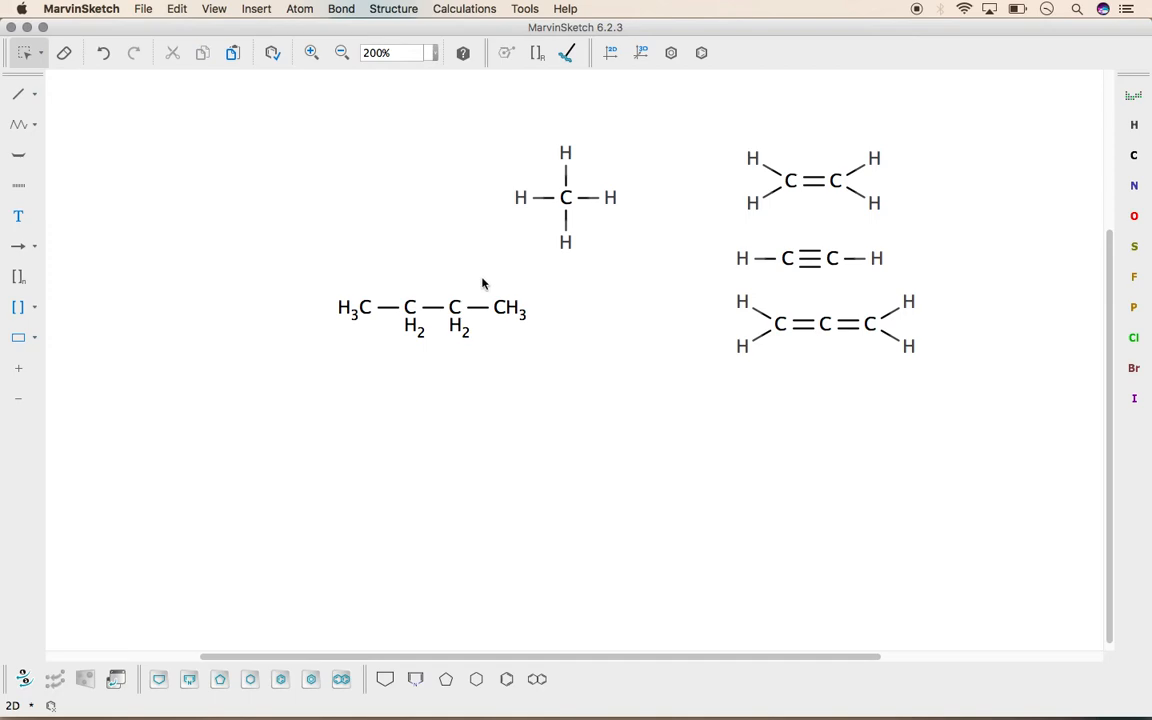
- Distort the four-carbon chain by moving one middle carbon down, the other up, and the right-hand end carbon down and outward
left_click(24, 53)
left_click_drag(411, 319, 418, 427)
left_click_drag(450, 307, 414, 232)
left_click_drag(505, 307, 568, 392)
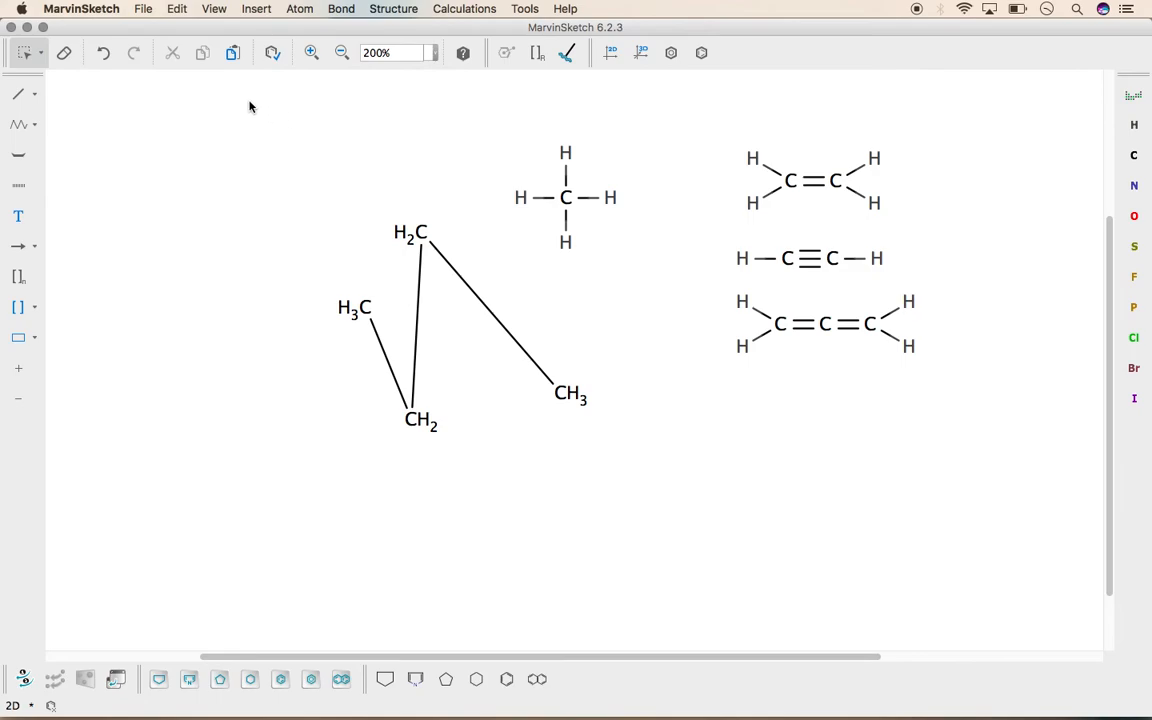
- Delete methane and the three multiple-bonded molecules, keeping only the distorted four-carbon chain
left_click_drag(456, 115, 648, 282)
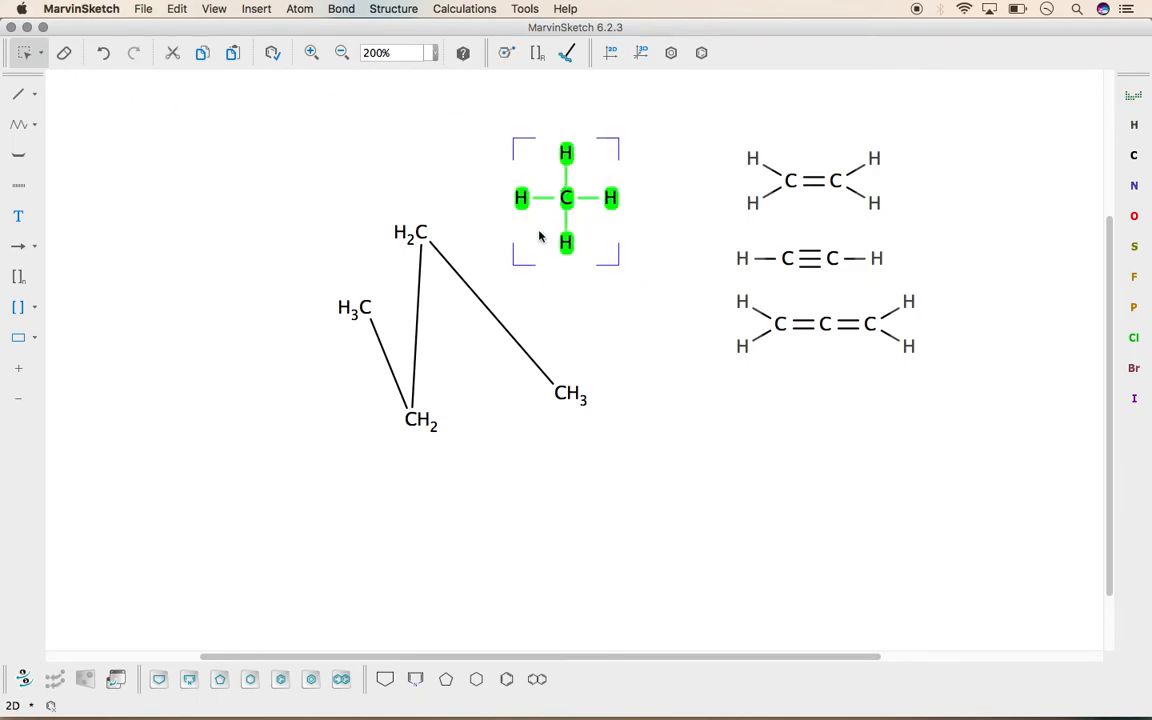
left_click(63, 53)
left_click_drag(703, 127, 968, 376)
left_click(63, 53)
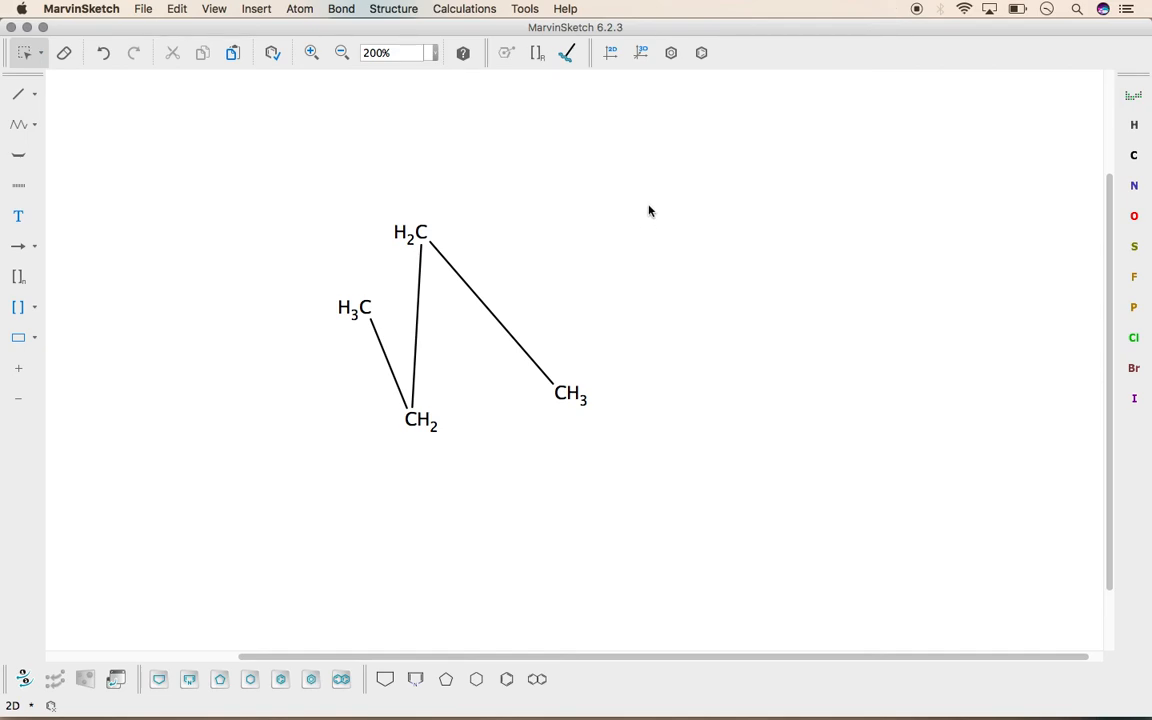
- Clean the four-carbon chain's geometry in 2D, convert it to 3D, and return it to the clean 2D layout
left_click(611, 57)
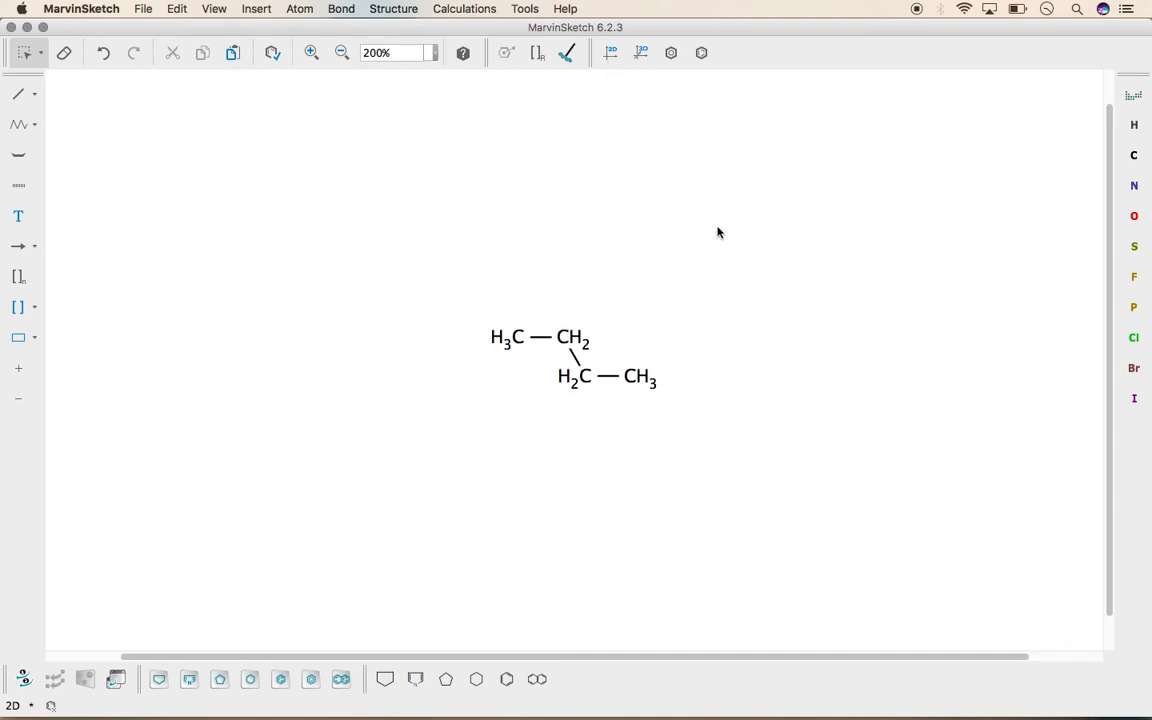
left_click(641, 55)
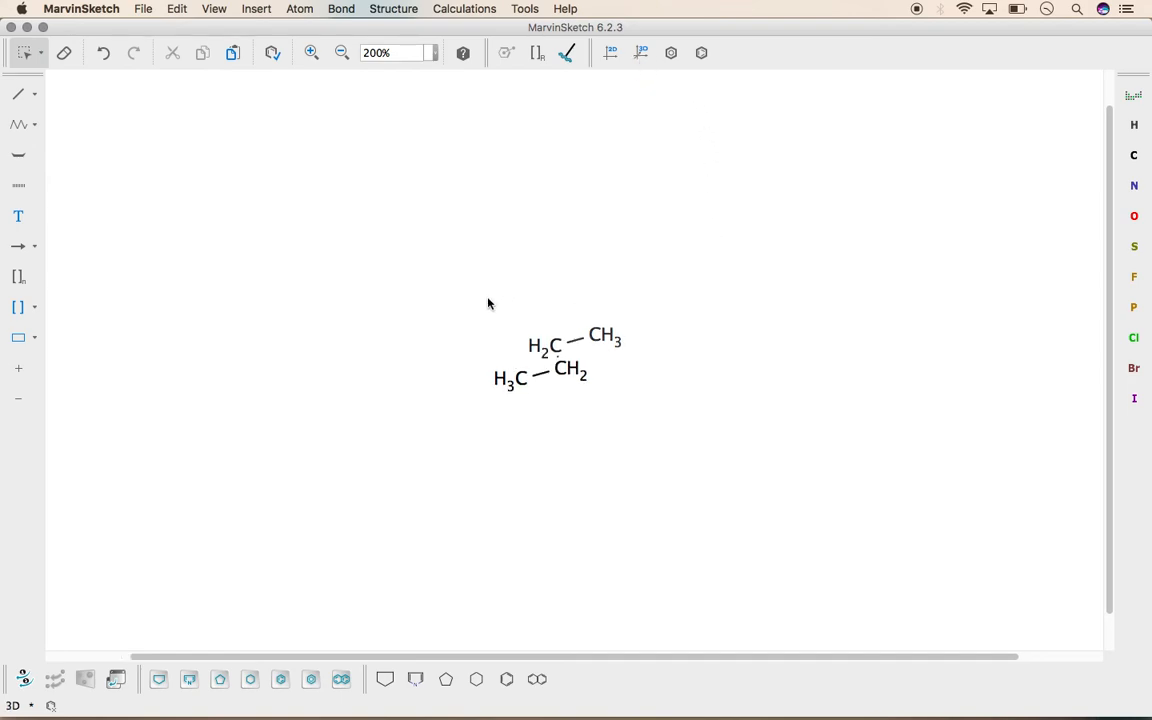
left_click(611, 57)
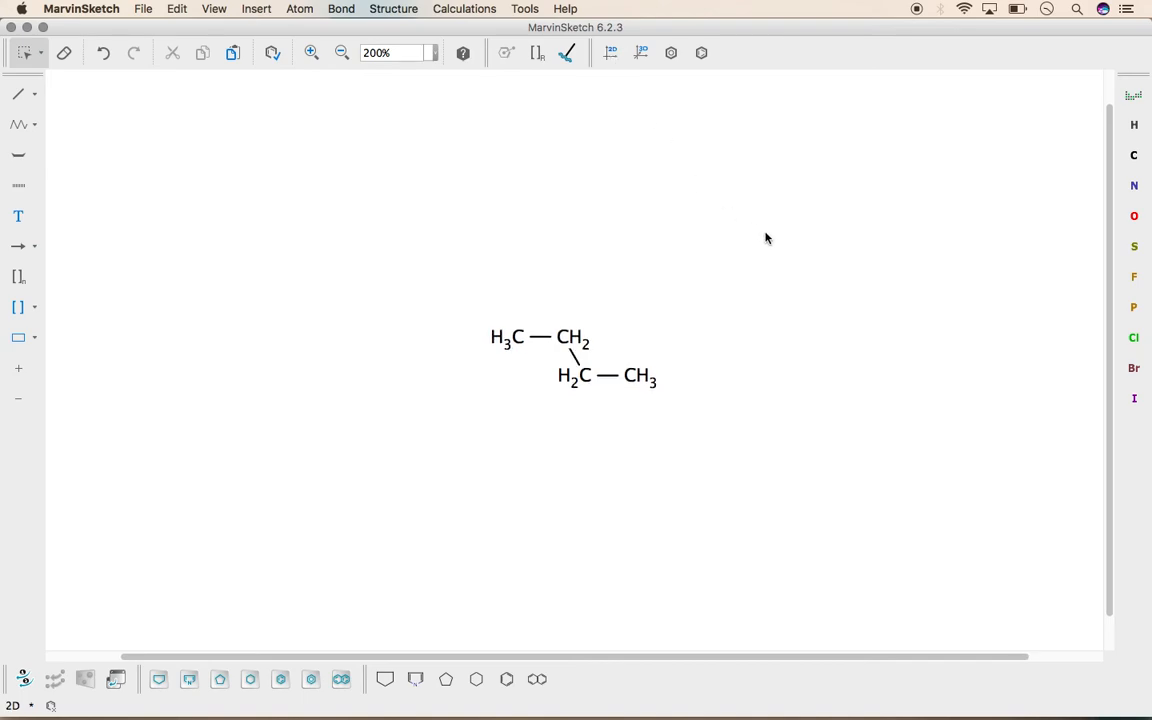
- Attach a single-bonded carbon to the upper CH2 and pull that carbon and the neighbouring methyl far outward
left_click(17, 98)
left_click_drag(566, 337, 555, 293)
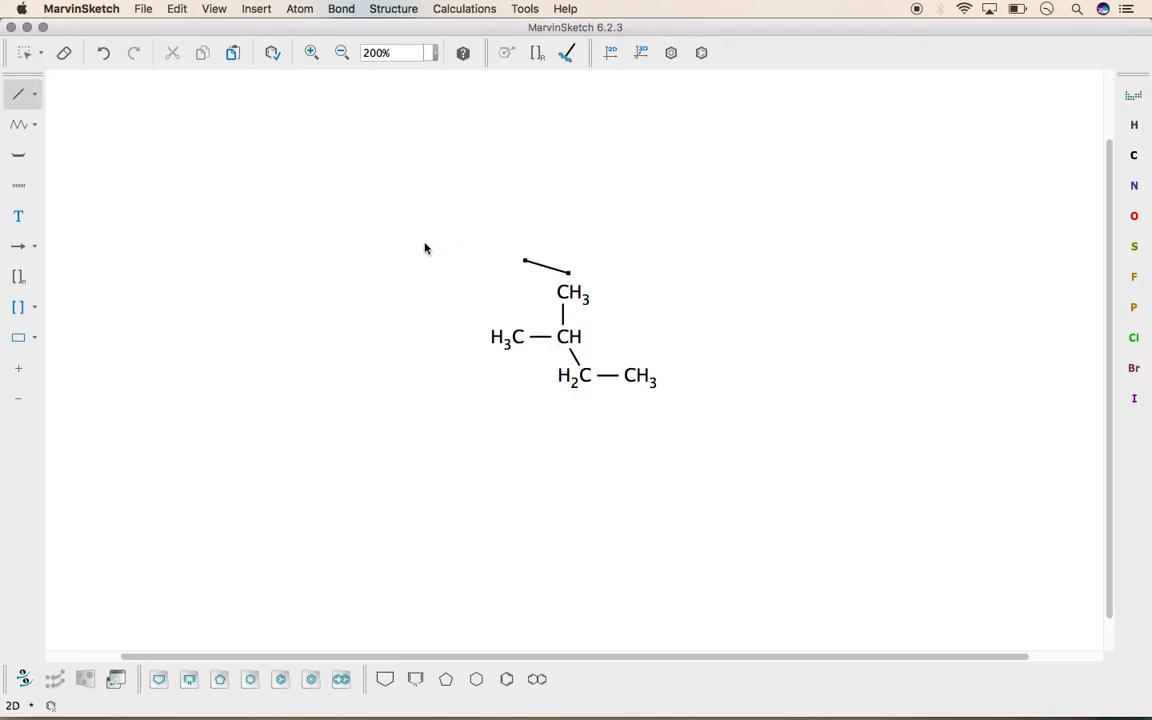
left_click(25, 52)
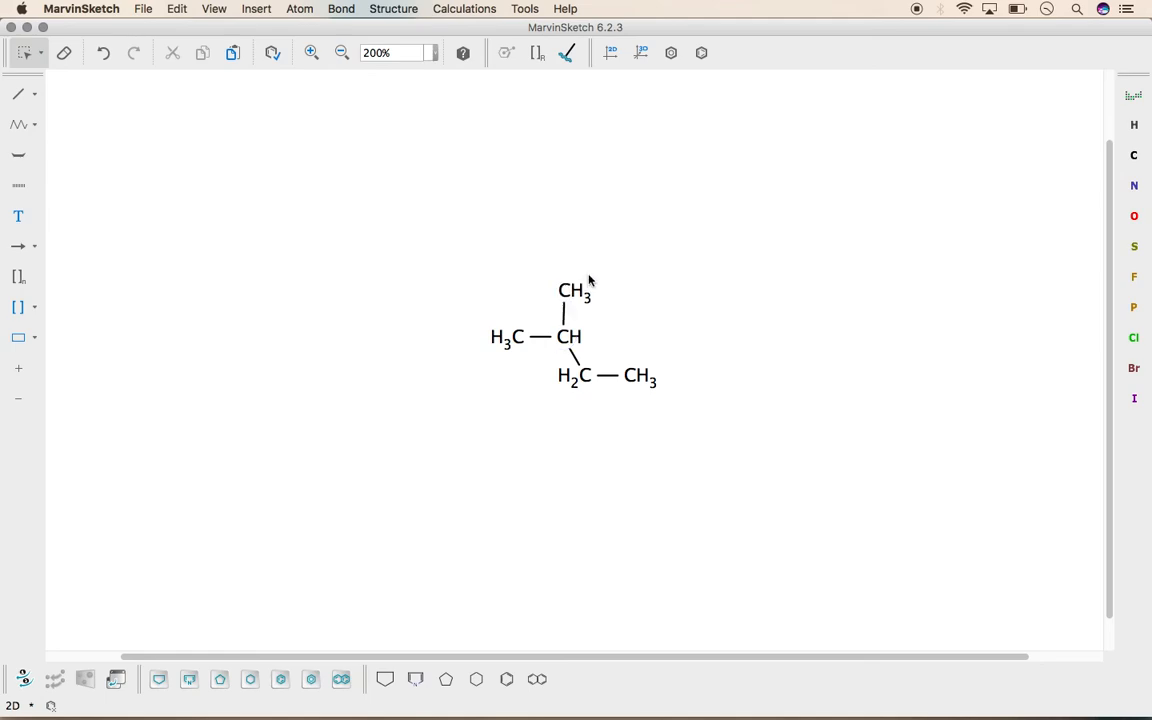
left_click_drag(584, 283, 777, 183)
left_click_drag(517, 338, 374, 340)
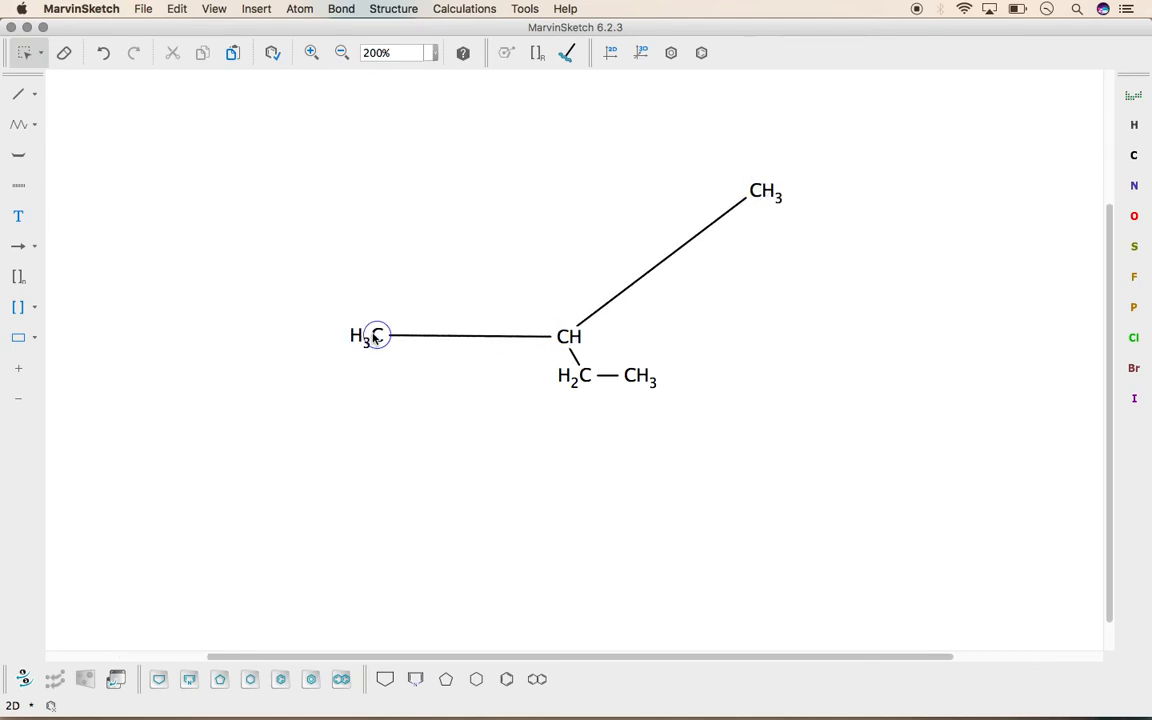
- Clean the distorted branched molecule in 2D and try to rotate the whole selected structure
left_click(609, 53)
left_click_drag(522, 252, 771, 445)
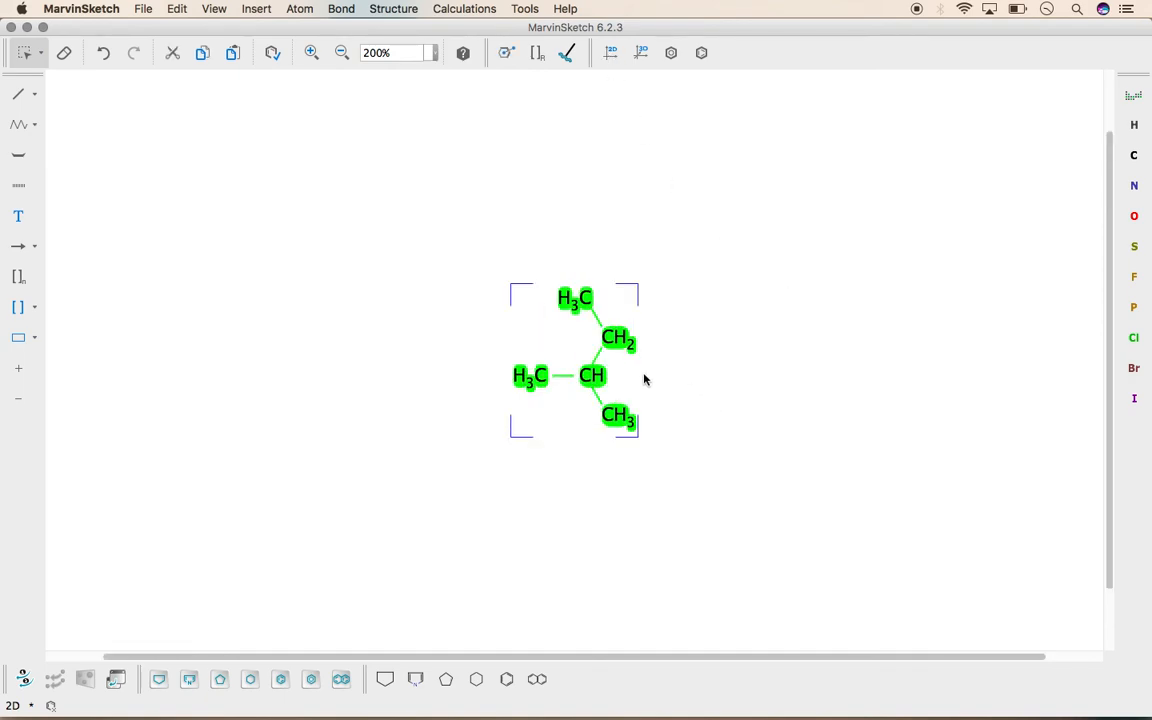
left_click_drag(612, 368, 632, 383)
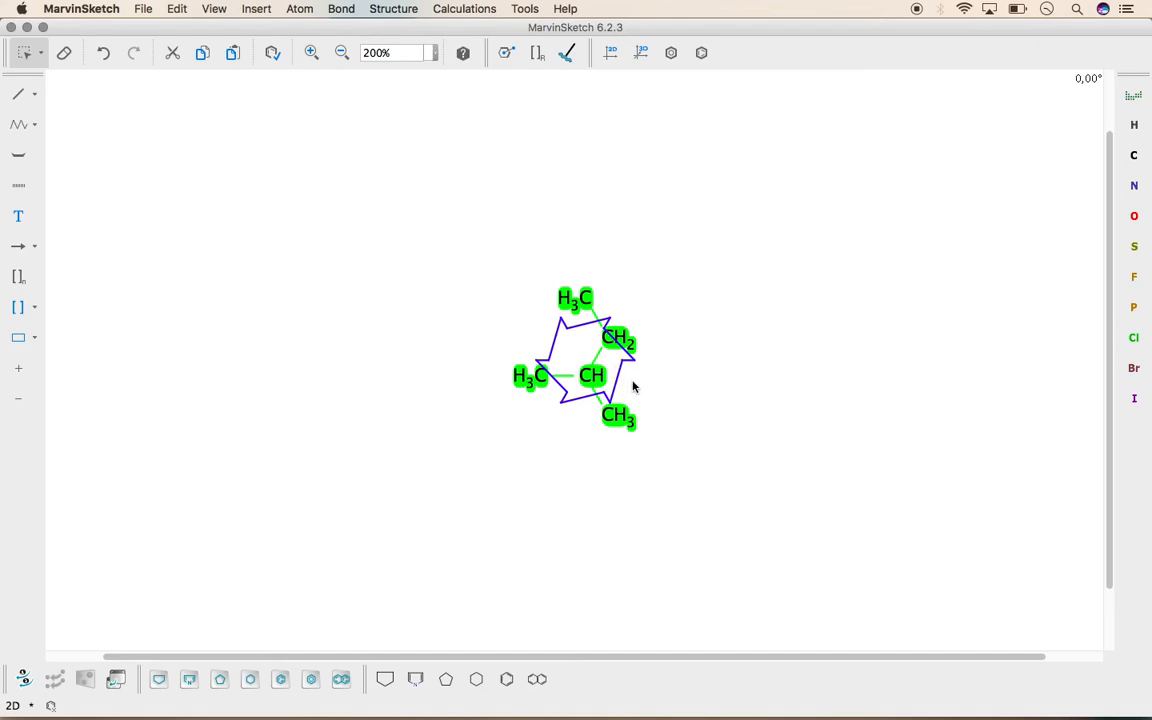
left_click(686, 351)
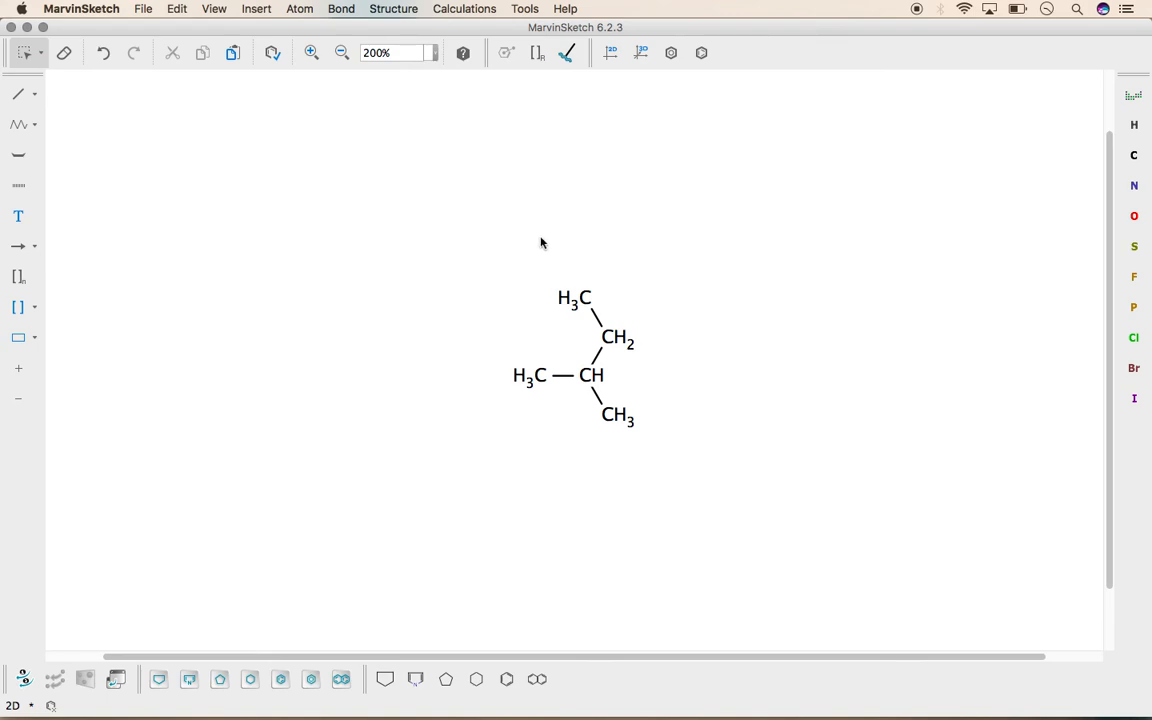
- Draw a separate single-bonded two-carbon molecule and move it directly above the branched molecule
left_click(22, 95)
left_click(337, 150)
left_click_drag(445, 178, 452, 225)
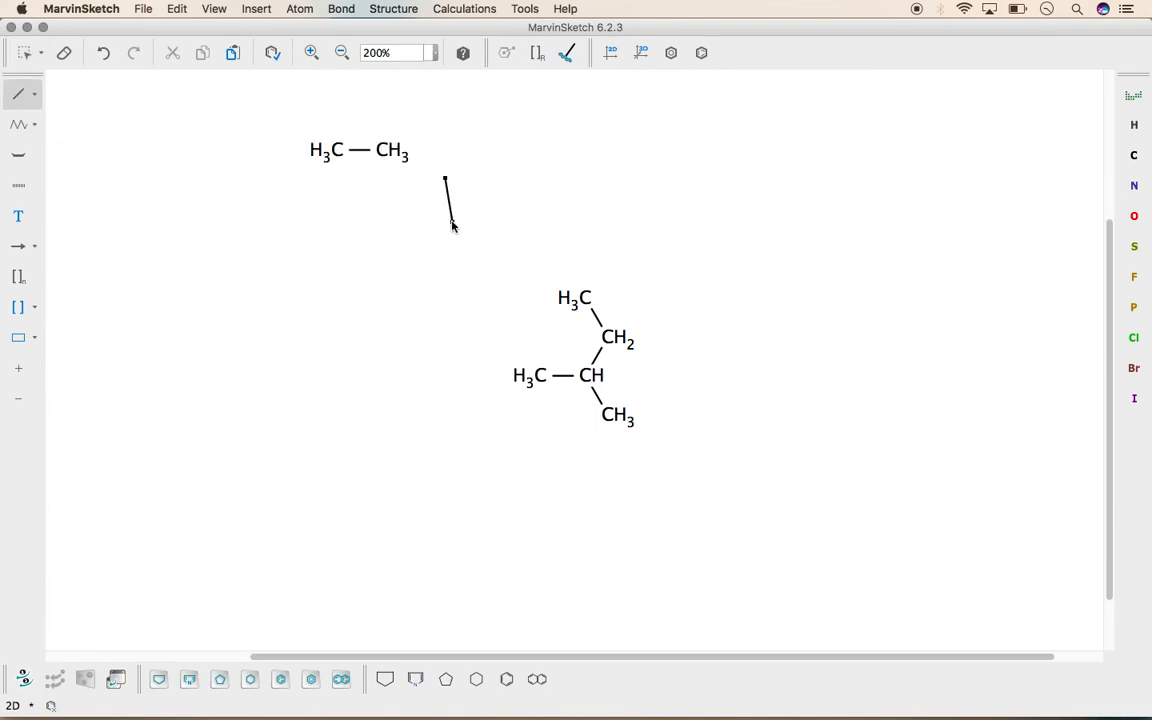
left_click(22, 56)
left_click_drag(231, 115, 509, 195)
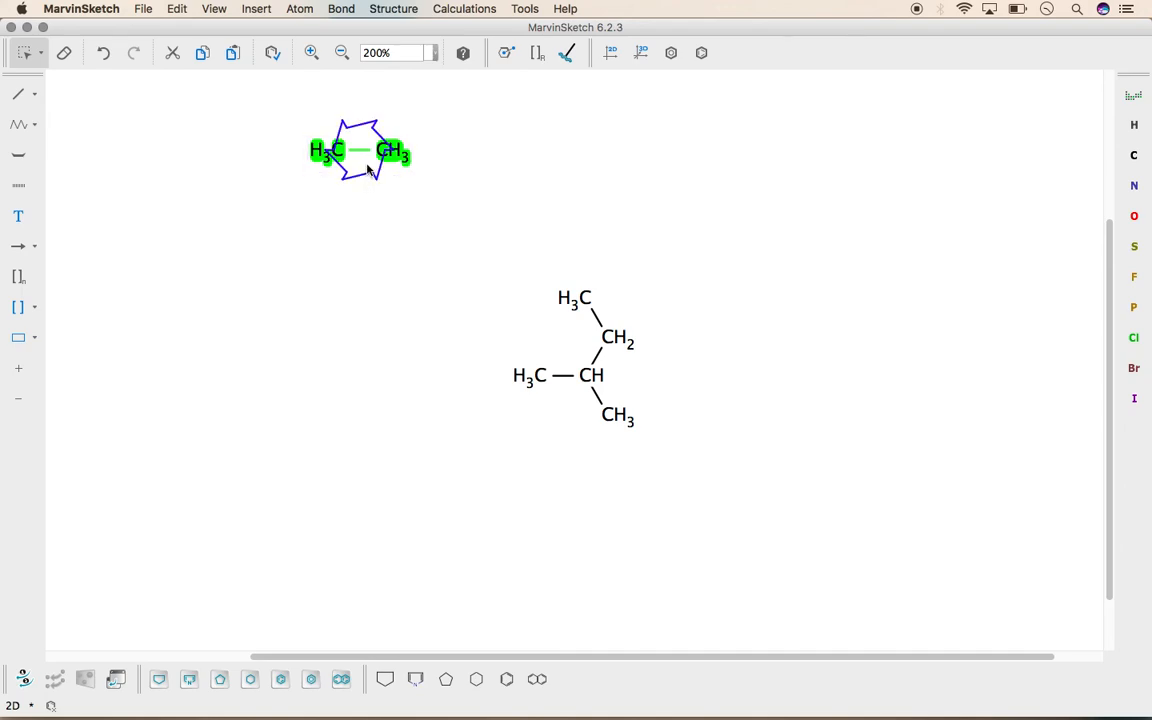
left_click_drag(370, 167, 586, 224)
left_click(399, 193)
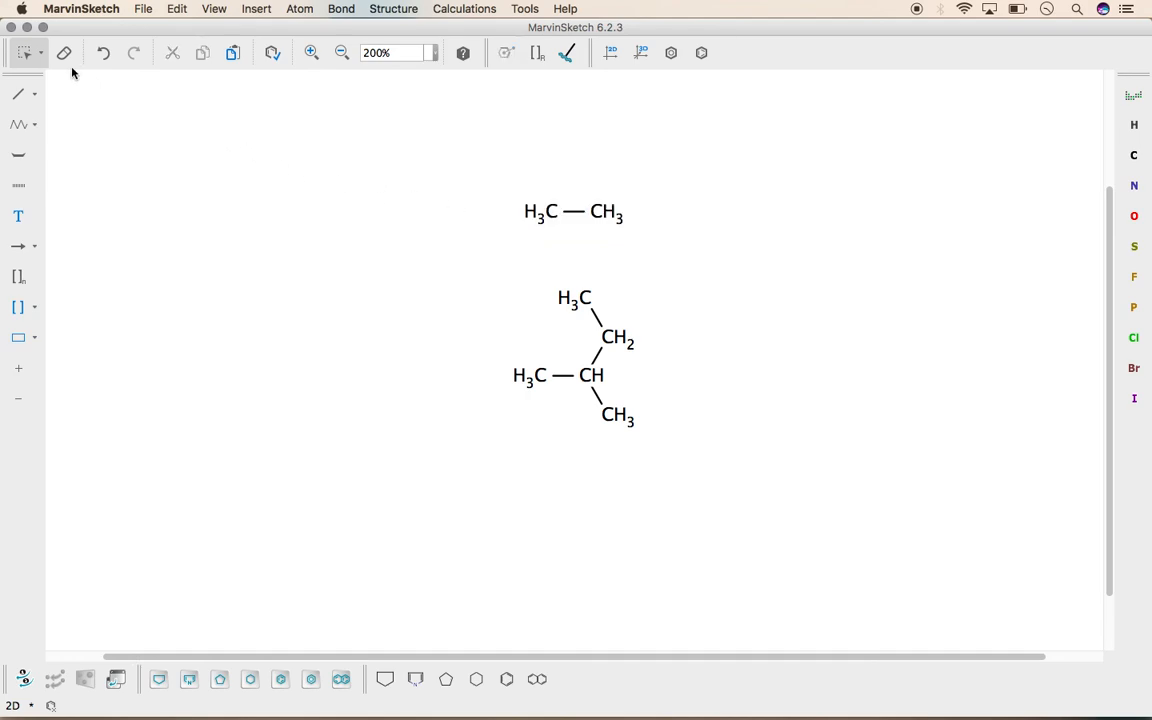
- Delete the two-carbon molecule and the branched molecule to empty the canvas
left_click_drag(460, 152, 694, 237)
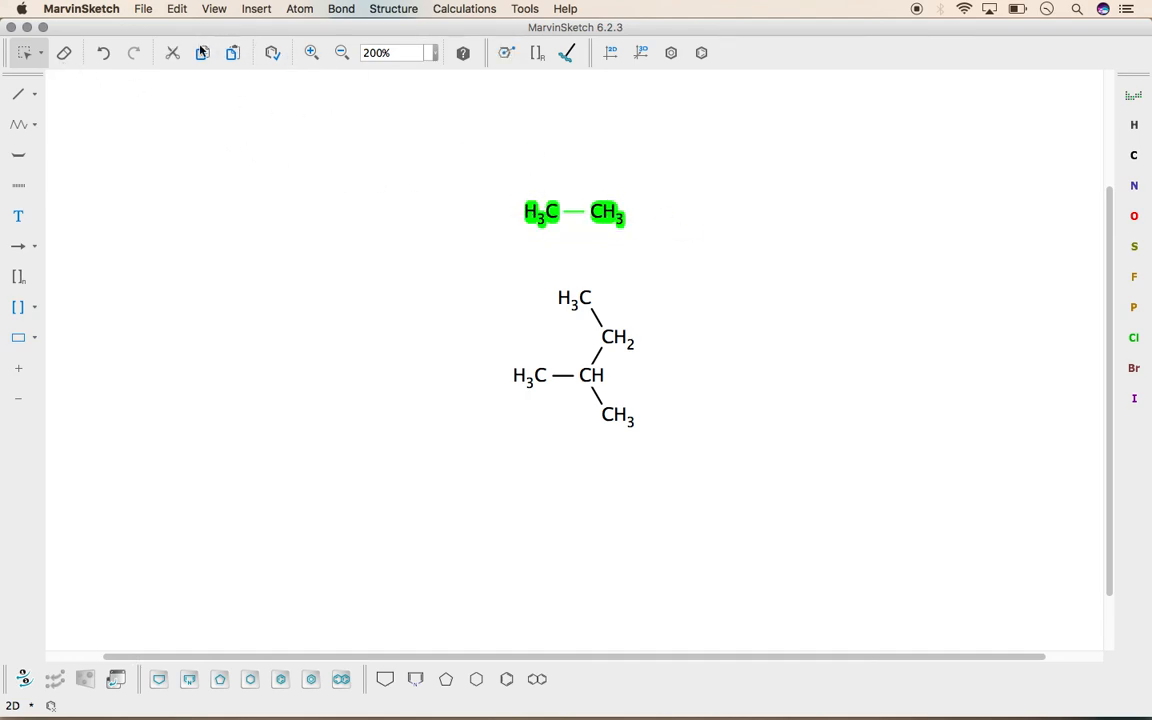
left_click(65, 54)
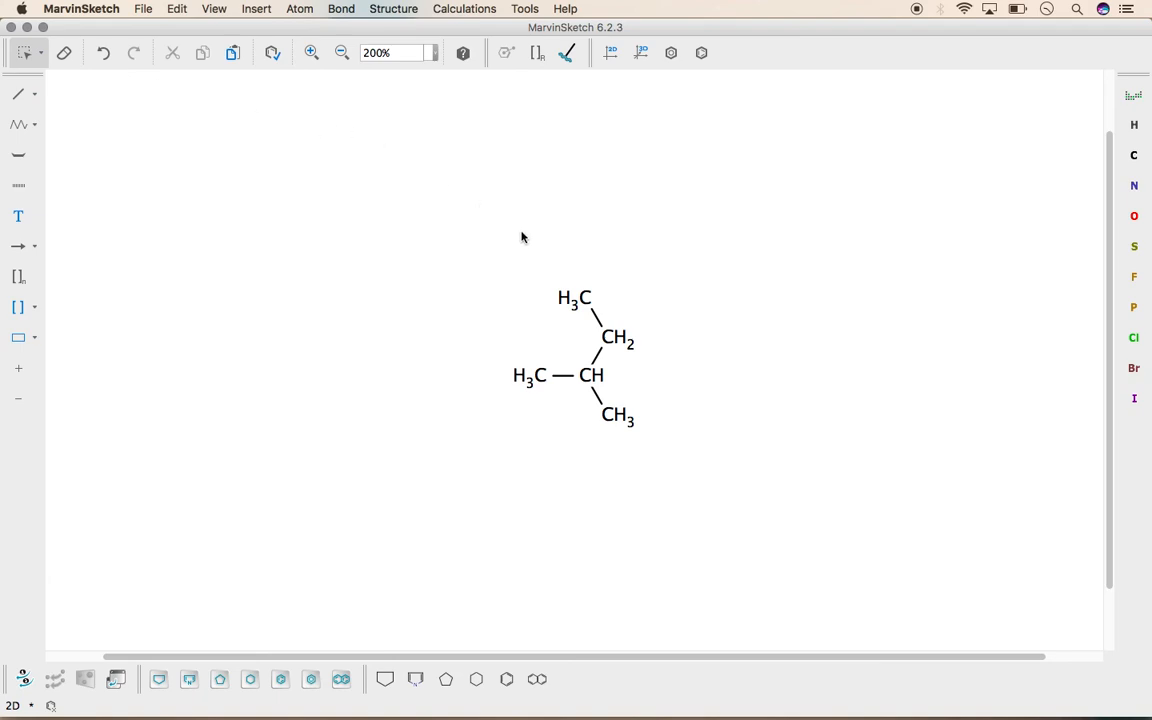
mouse_move(327, 159)
left_mouse_down()
mouse_move(466, 226)
mouse_move(731, 461)
left_mouse_up()
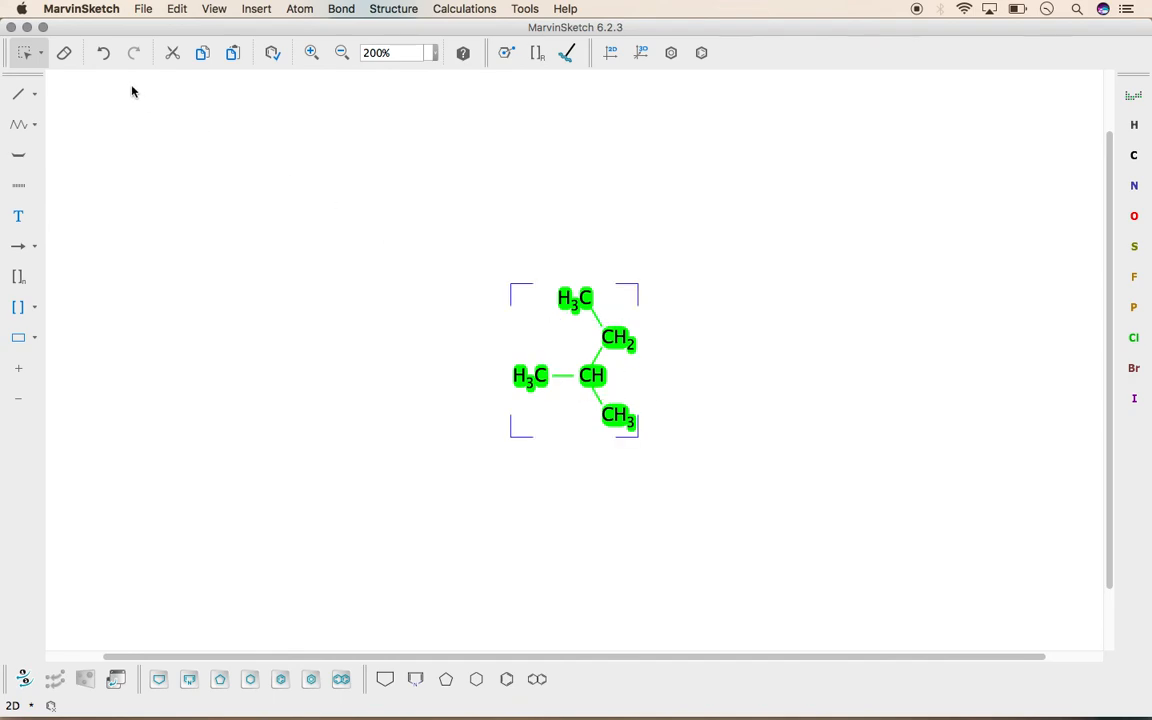
left_click(66, 52)
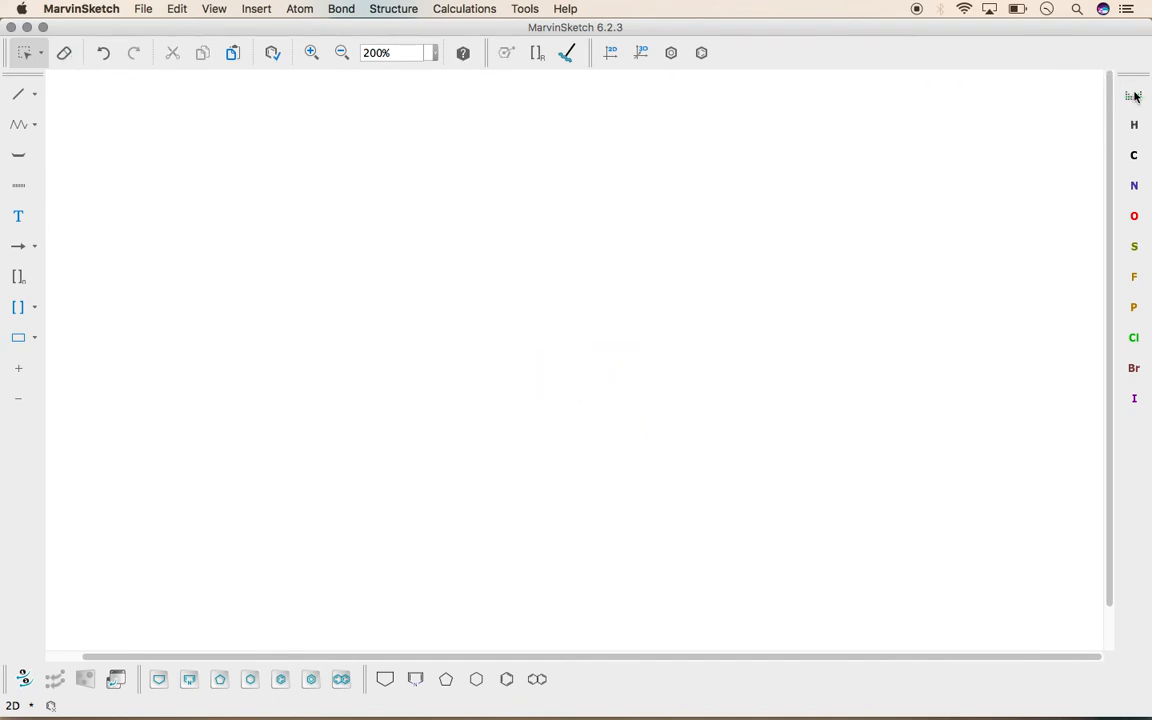
- Place a single carbon in the upper part of the canvas and bond one explicit hydrogen to it
left_click(1136, 156)
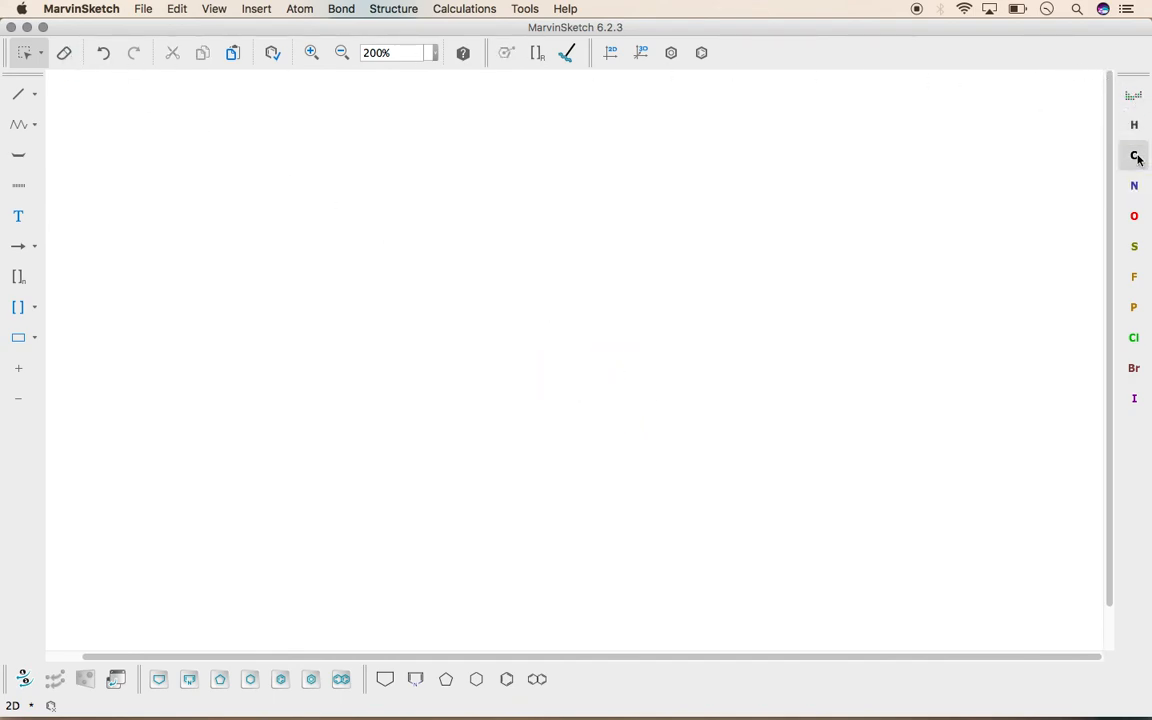
left_click(637, 192)
left_click(1134, 125)
left_click(635, 191)
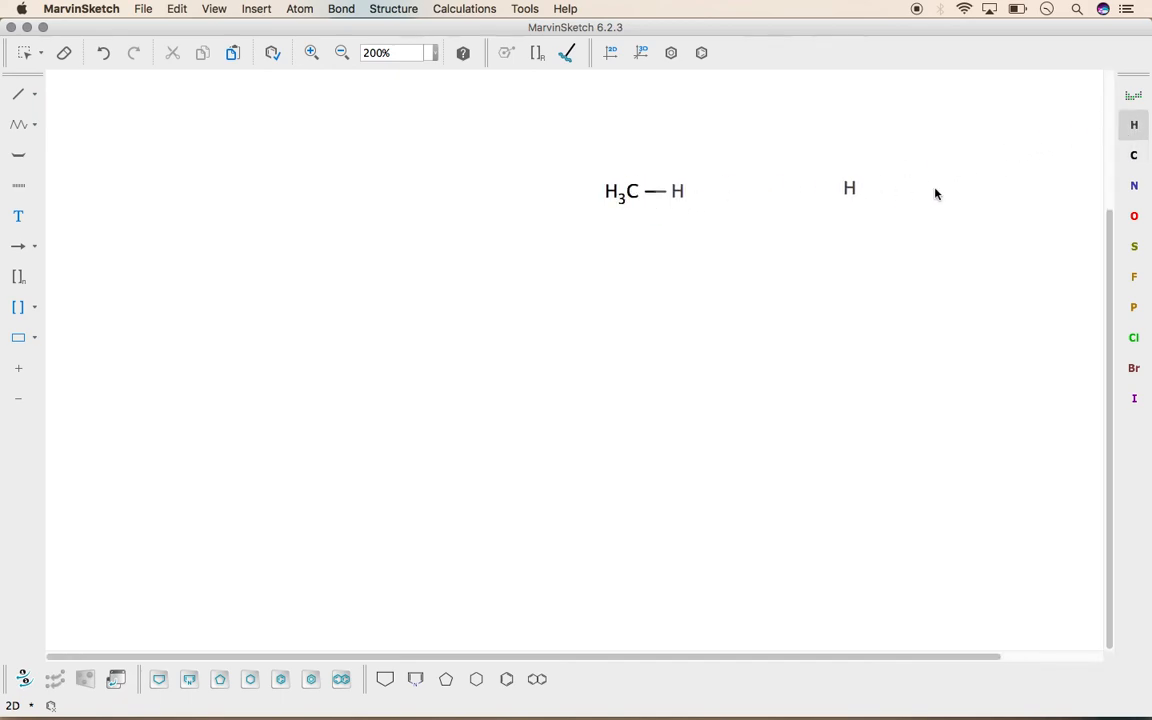
- Draw a double-bonded two-carbon molecule to the right of methane and a triple-bonded one below it
left_click(1134, 155)
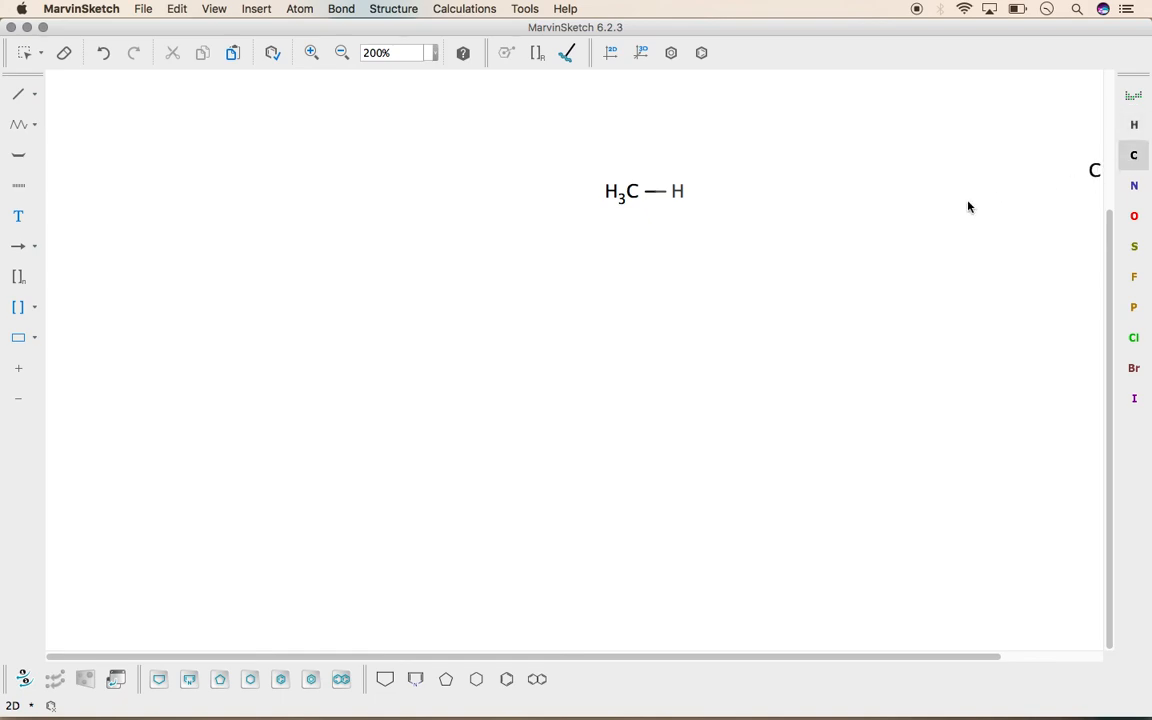
left_click_drag(806, 196, 850, 196)
left_click(826, 198)
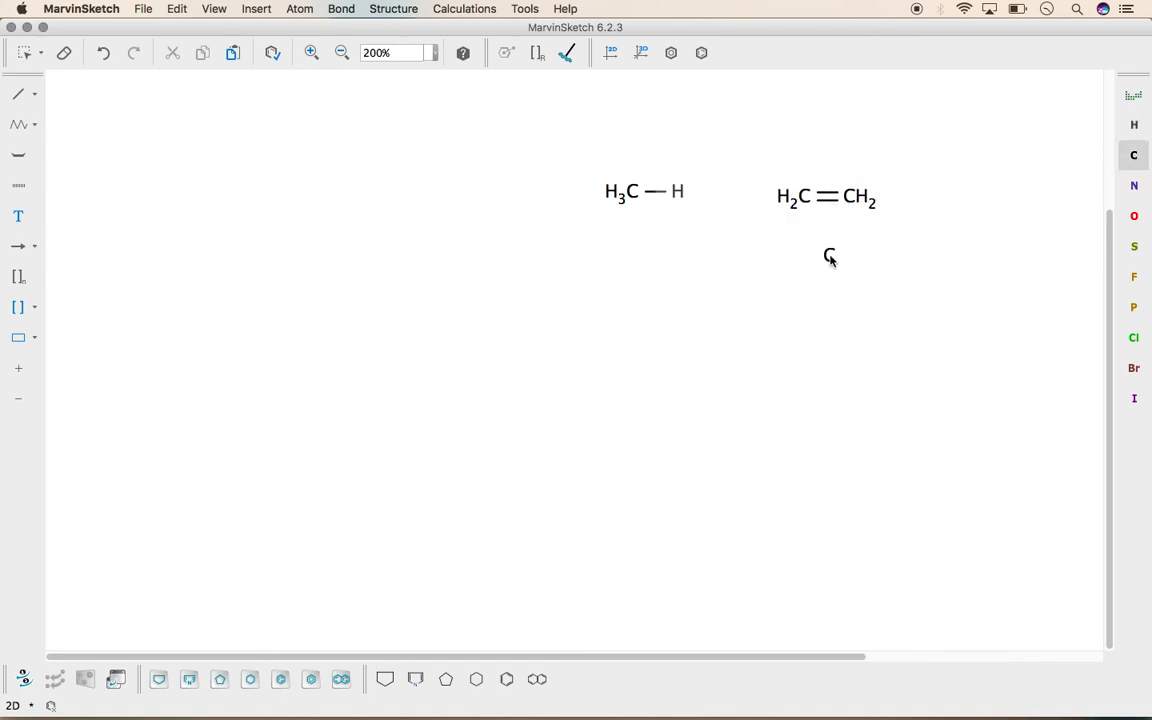
mouse_move(812, 297)
left_mouse_down()
mouse_move(931, 291)
mouse_move(835, 298)
left_mouse_up()
left_click(835, 297)
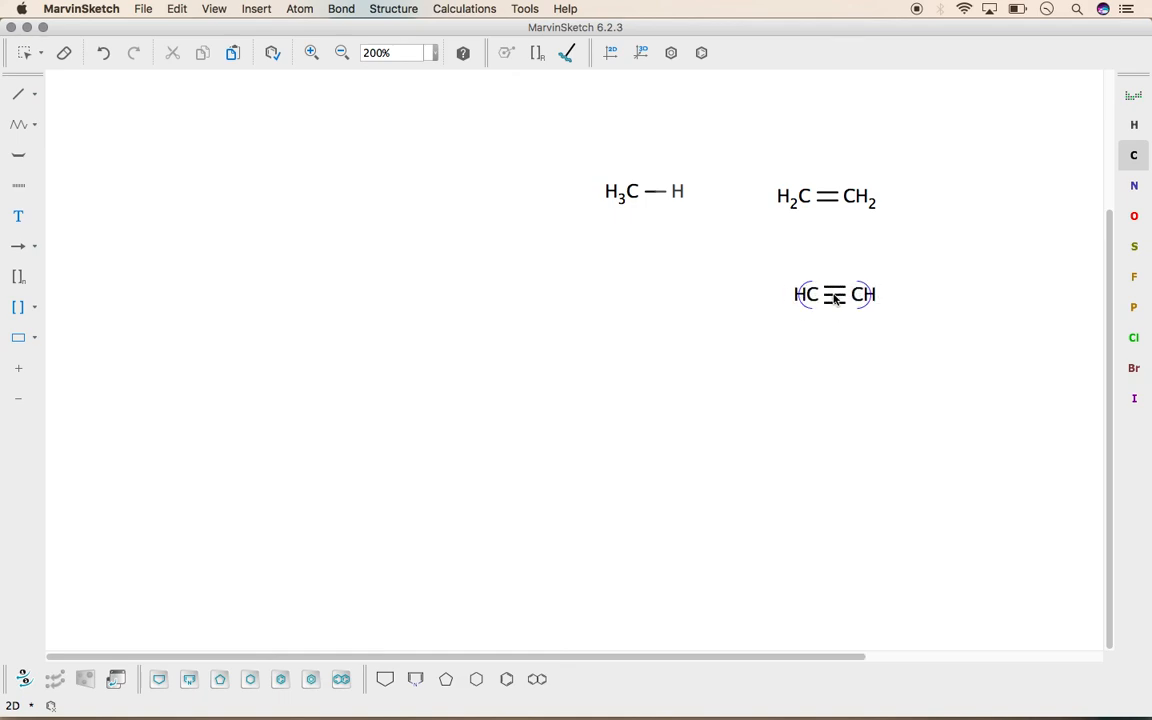